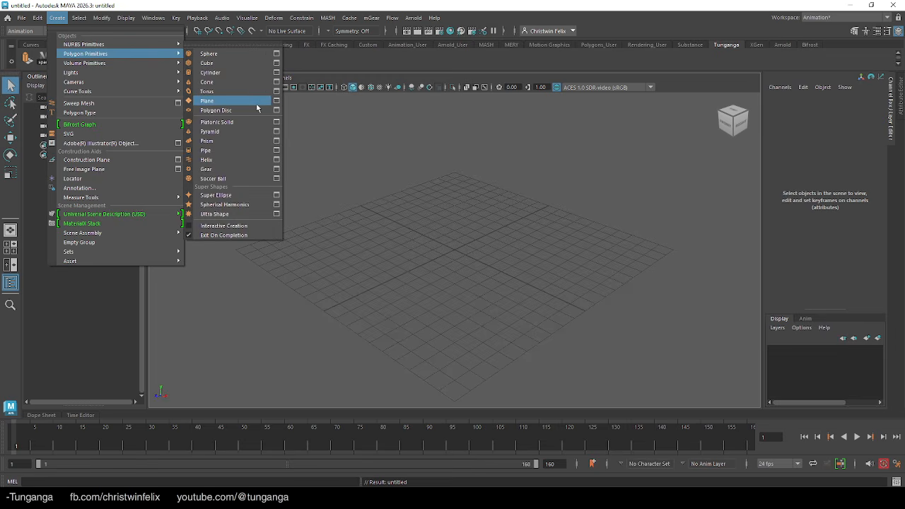
- Open the polygon cube creation options and reset all settings to their defaults
left_click(276, 64)
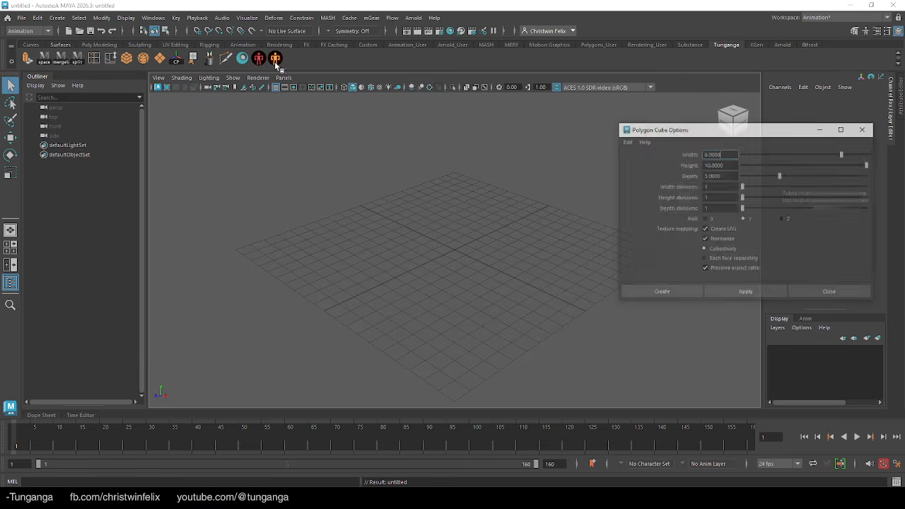
left_click(627, 142)
left_click(642, 165)
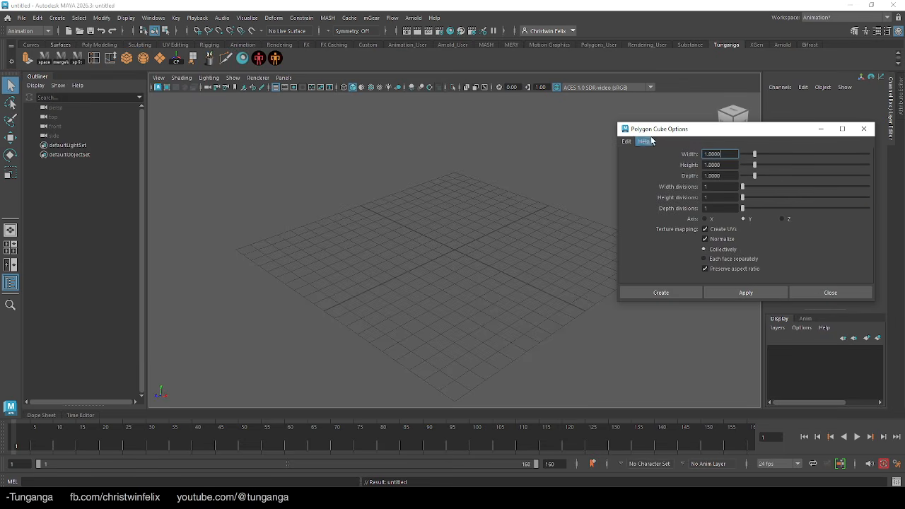
left_click_drag(655, 132, 353, 171)
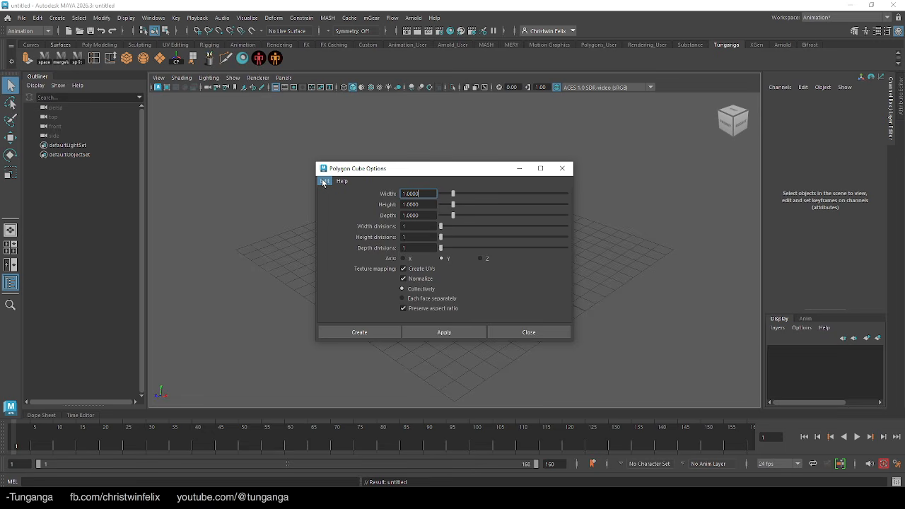
left_click(324, 181)
left_click(348, 201)
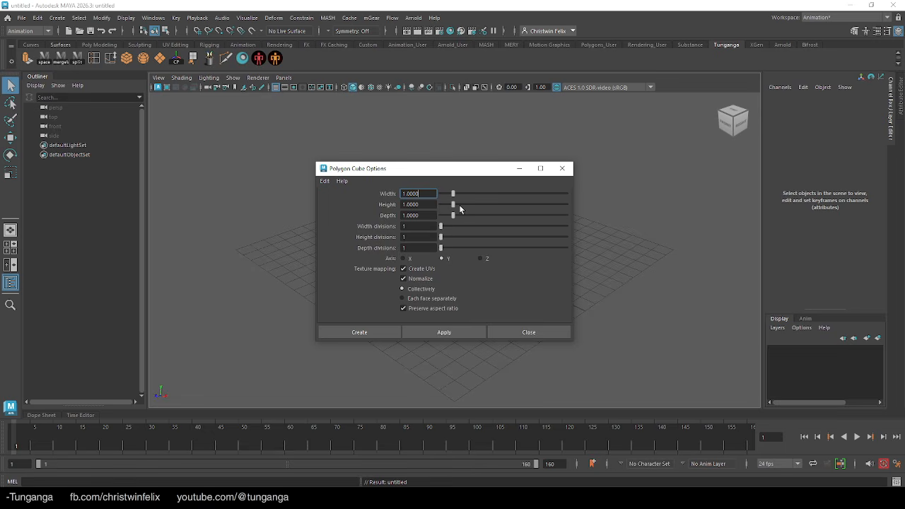
- Create a polygon cube with width 8, height 10 and depth 3, and close the options
double_click(422, 193)
type("8")
double_click(415, 205)
type("10")
double_click(411, 225)
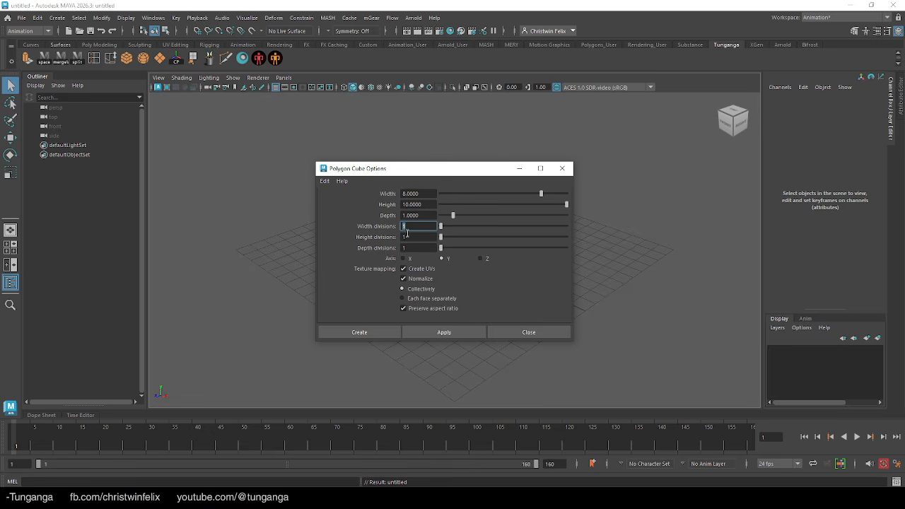
double_click(430, 216)
type("3")
key("Return")
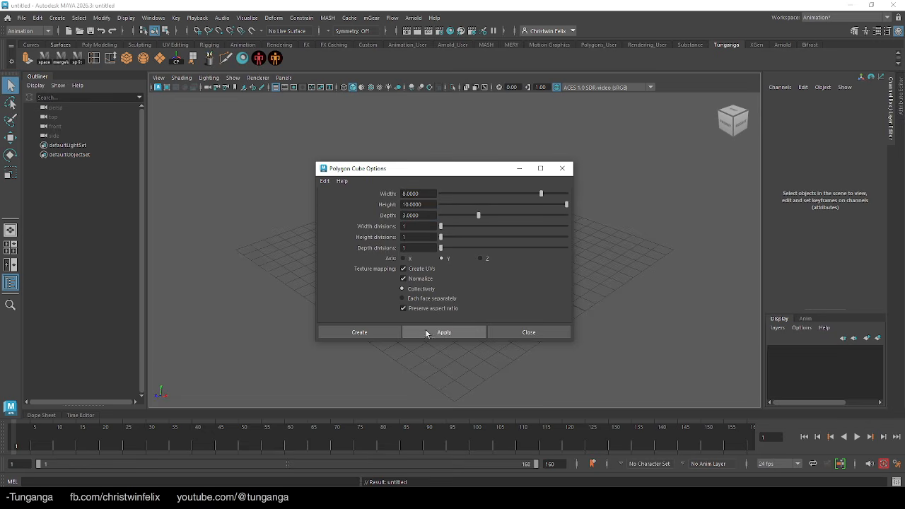
left_click(429, 331)
left_click(562, 168)
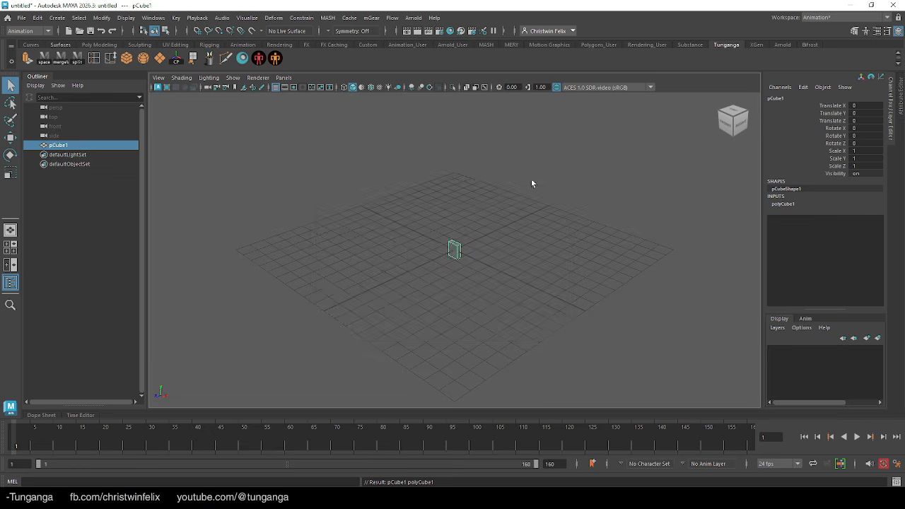
- Set the cube's Translate Y to 5 to raise it onto the grid
mouse_move(444, 271)
left_mouse_down("alt")
mouse_move(464, 255)
mouse_move(454, 262)
left_mouse_up("alt")
scroll(473, 208, "up", 10)
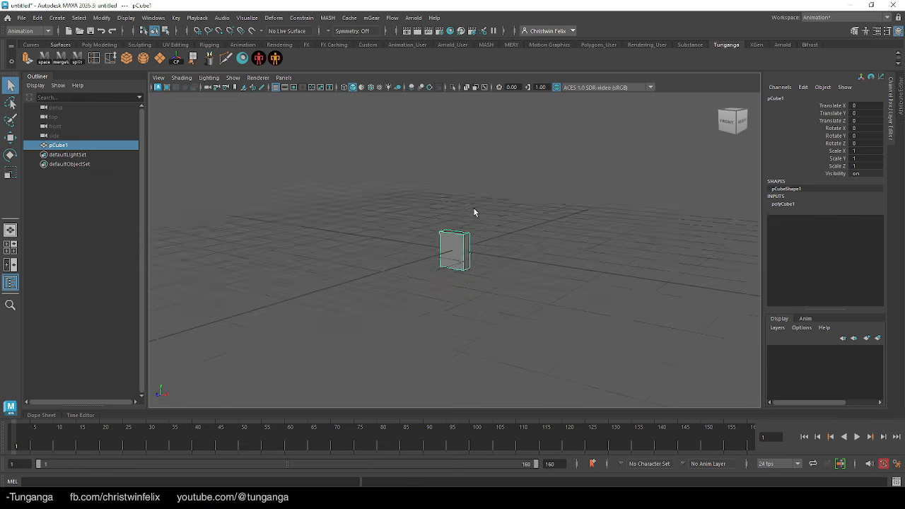
scroll(481, 195, "down", 8)
scroll(495, 199, "up", 7)
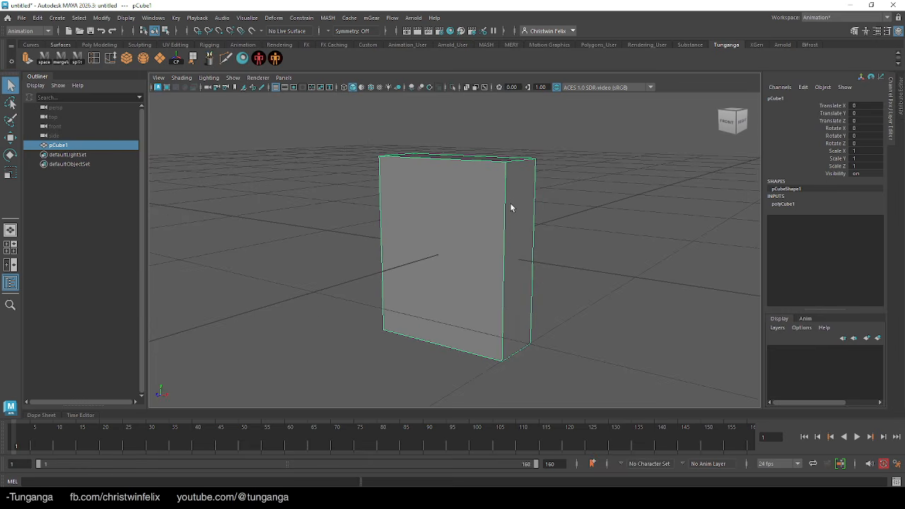
left_click(862, 113)
key("Return")
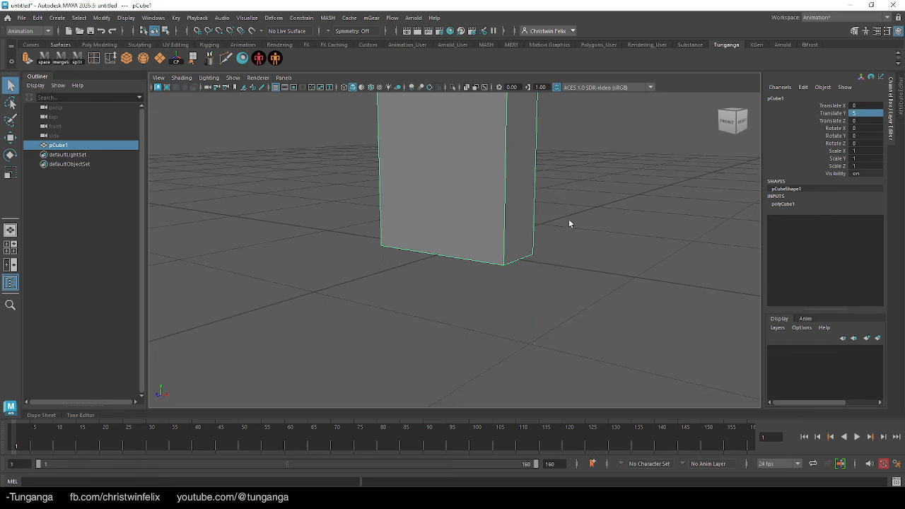
left_click_drag(593, 166, 497, 275, "alt")
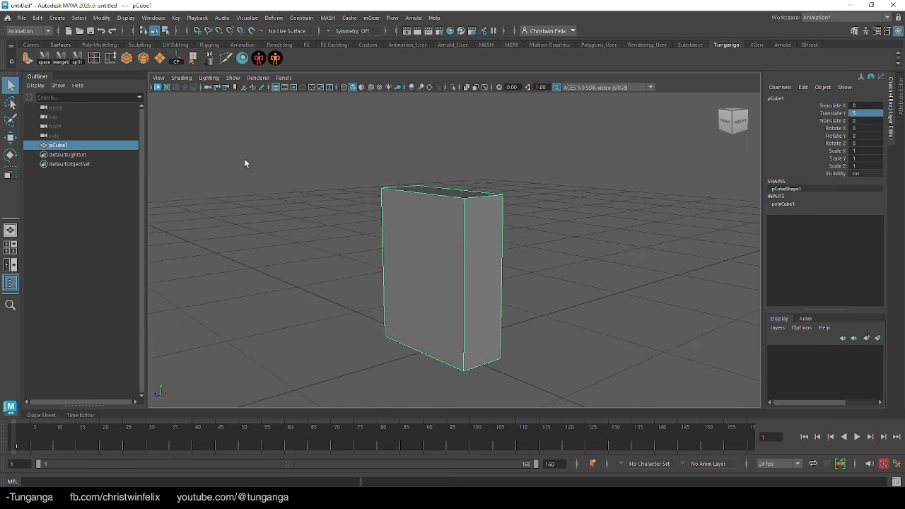
middle_click_drag(292, 206, 373, 192, "alt")
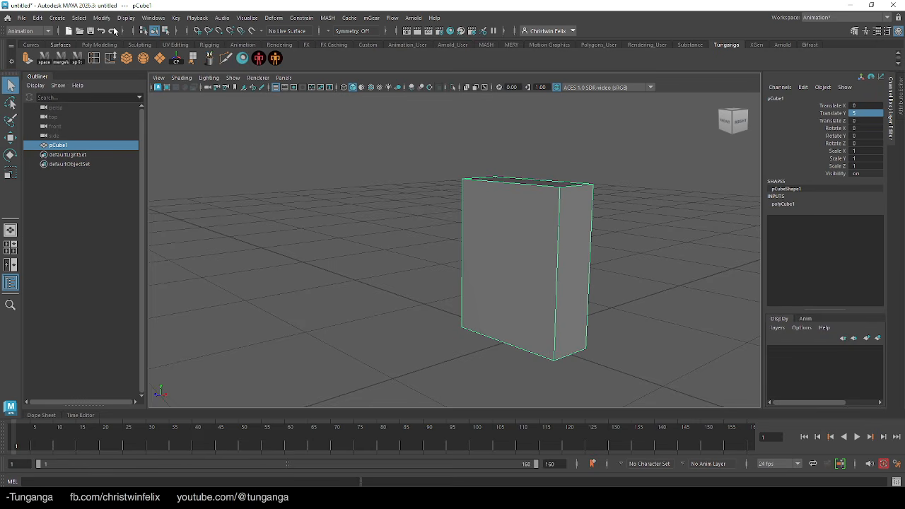
- Open the Hypershade and create an Arnold Ai Standard Surface material
left_click(154, 20)
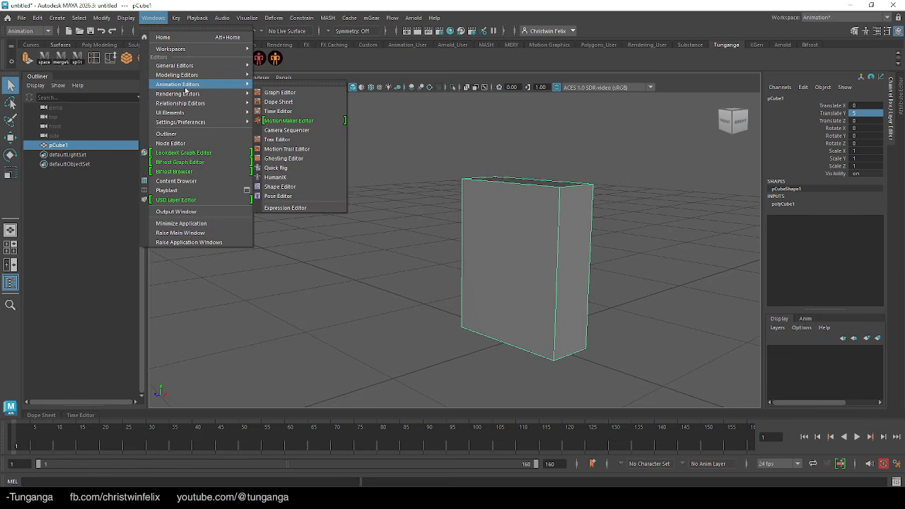
mouse_move(212, 93)
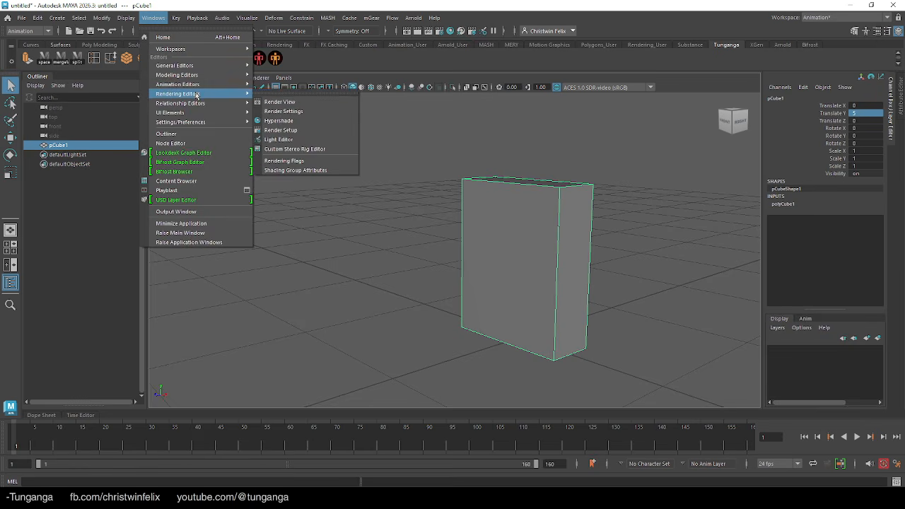
left_click(306, 121)
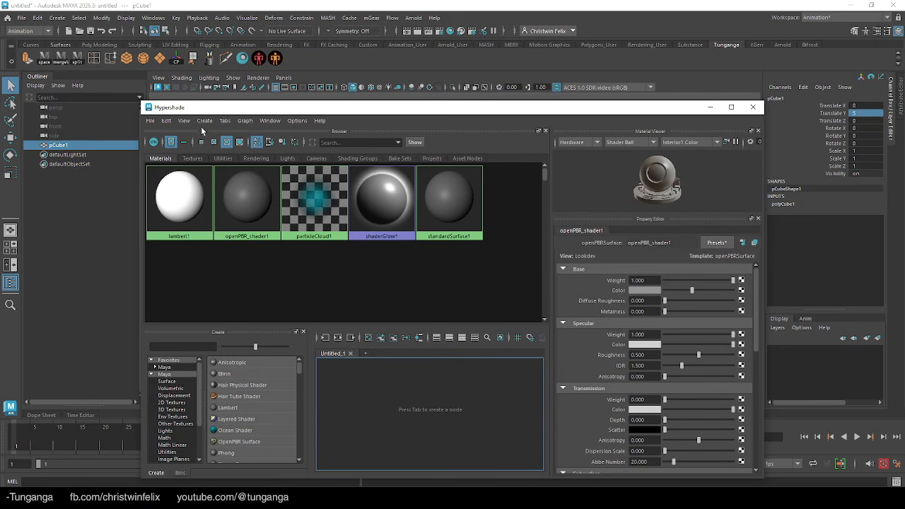
left_click(204, 121)
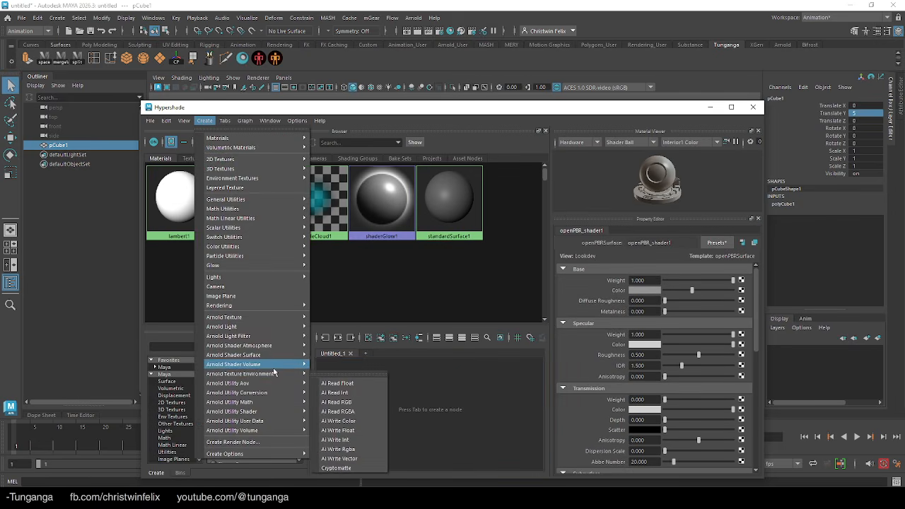
mouse_move(268, 364)
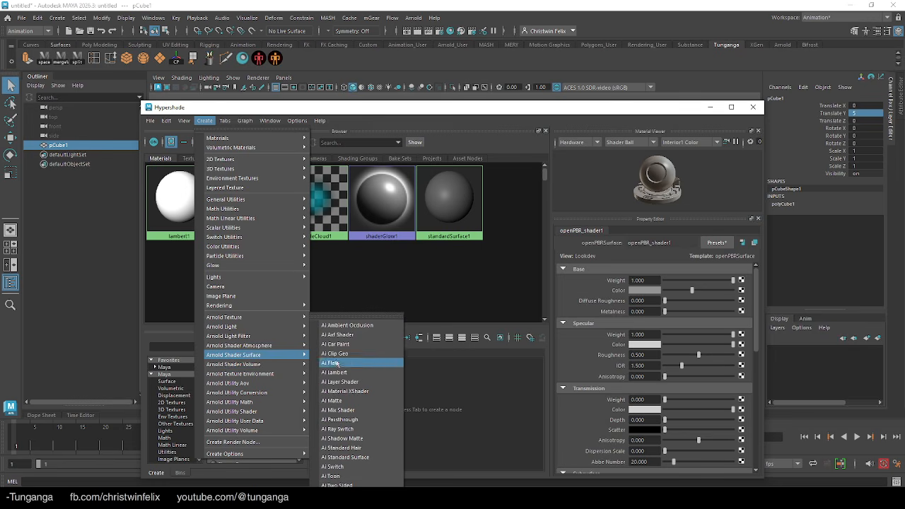
left_click(352, 458)
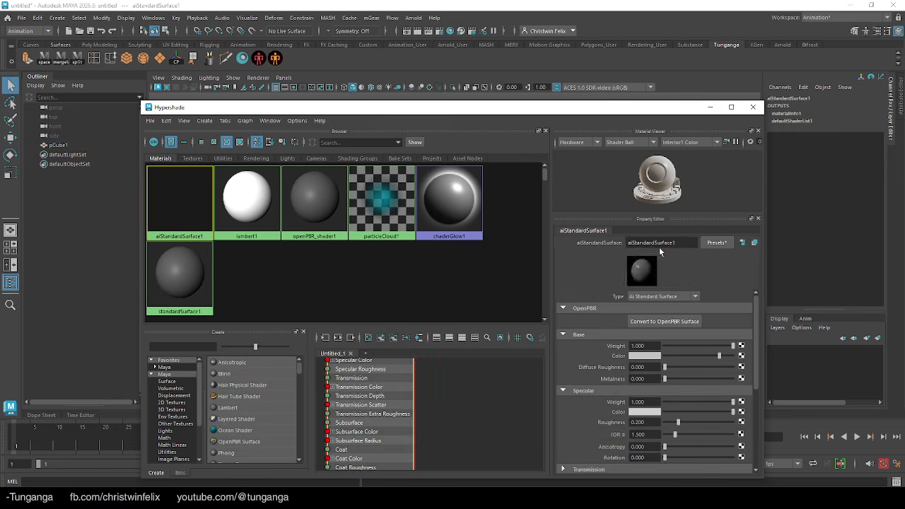
- Rename the new Ai Standard Surface material as packaging
left_click_drag(675, 243, 520, 246)
type("packag")
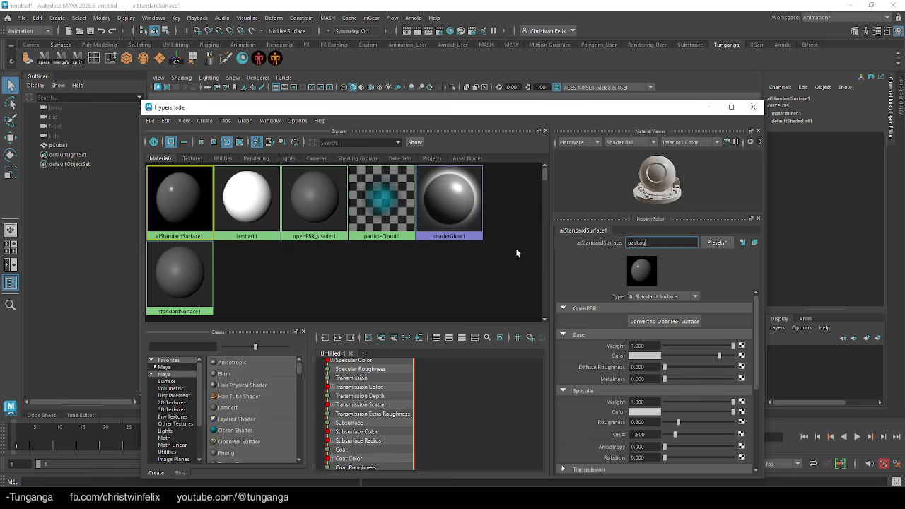
type("ing")
key("Return")
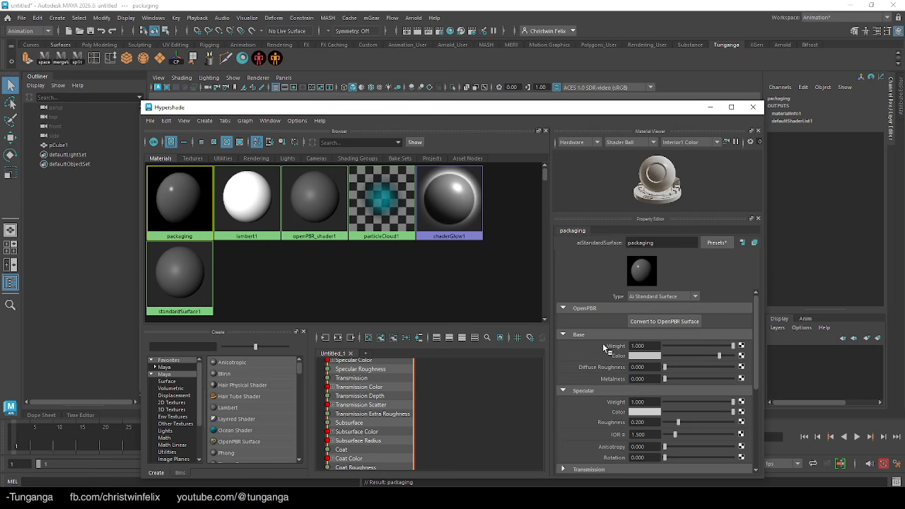
- Map the packaging material's base color to a File texture, loading UVLesson.psd from GettingStartedMaya2011LessonData\UVMapping\sourceimages on the desktop
left_click(742, 355)
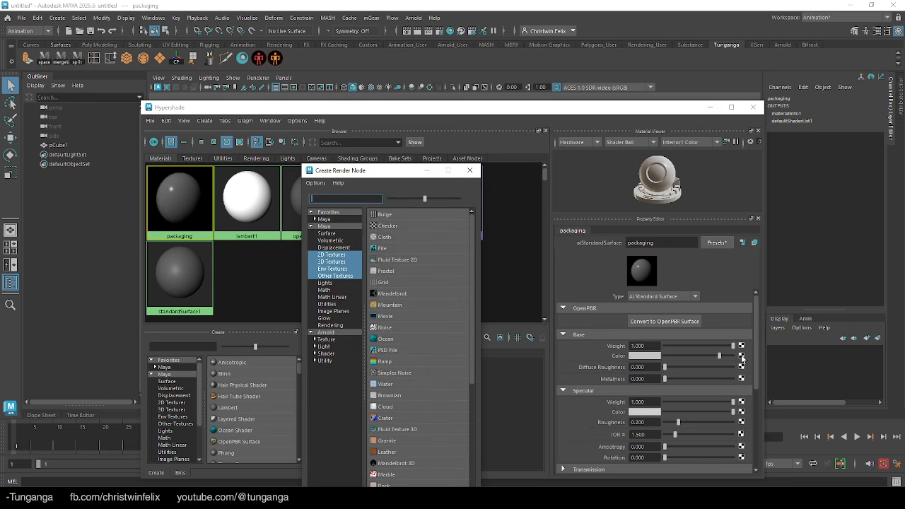
left_click(380, 249)
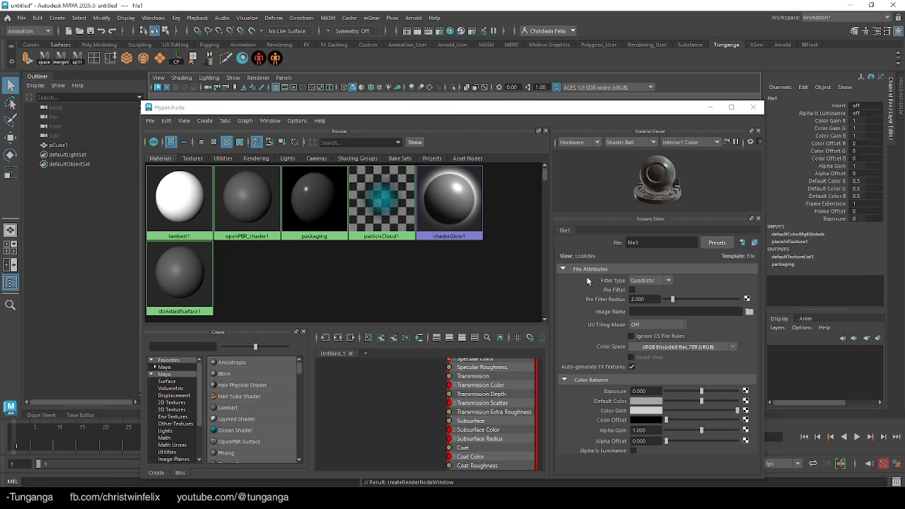
left_click(749, 313)
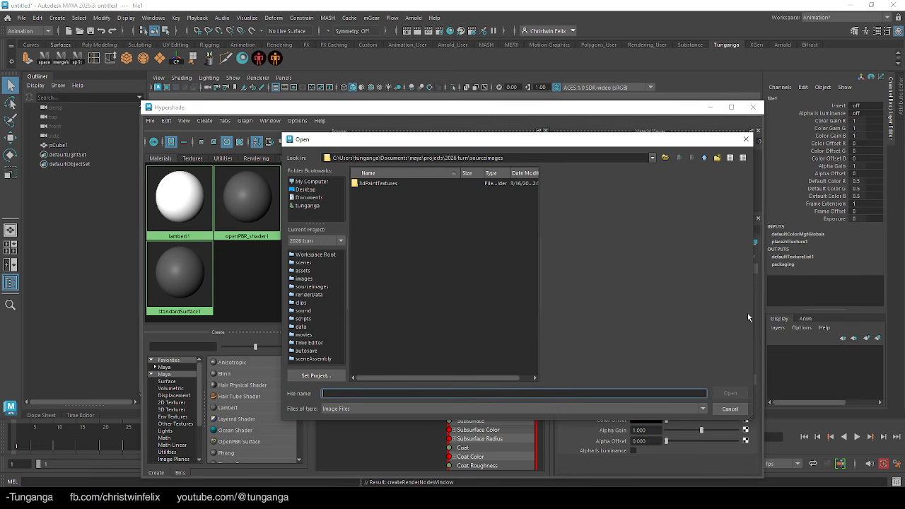
left_click(305, 189)
double_click(376, 201)
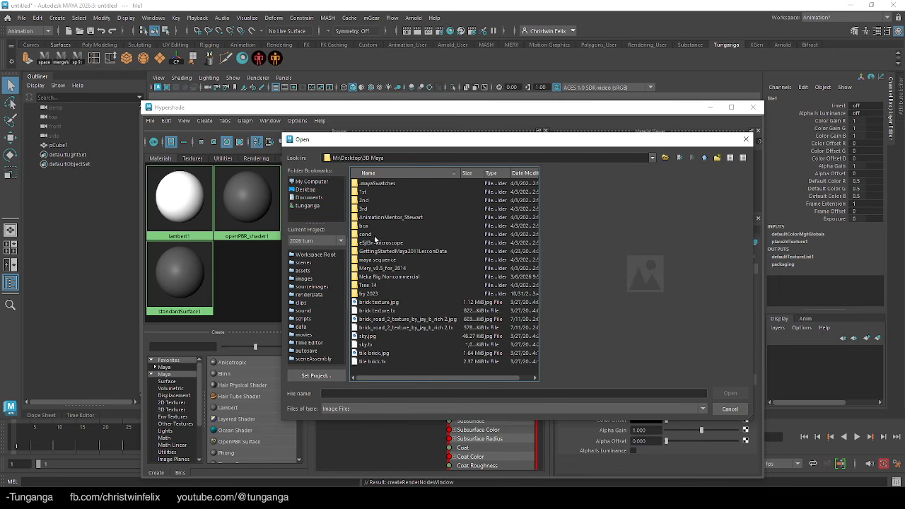
double_click(379, 251)
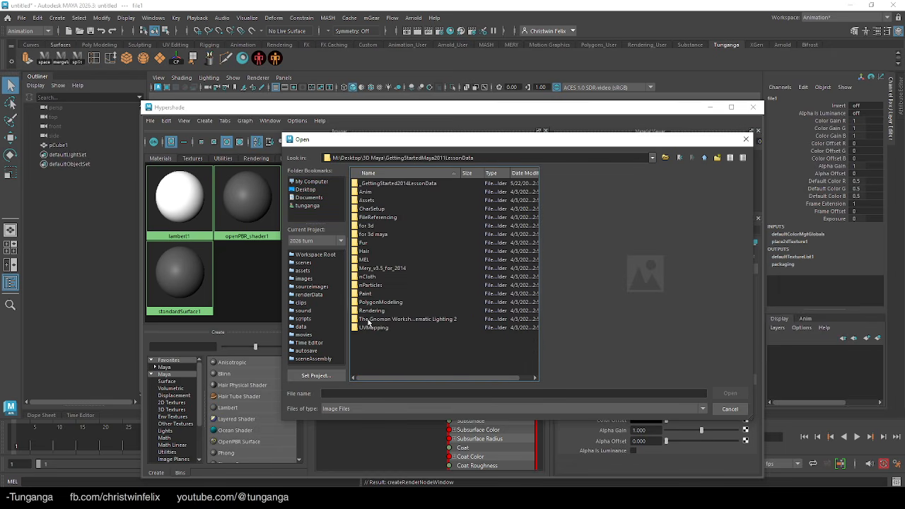
double_click(372, 327)
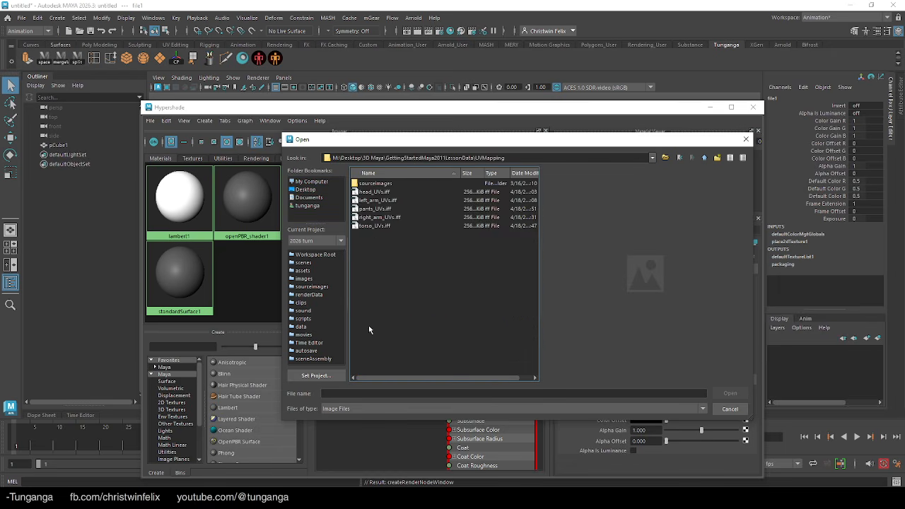
double_click(368, 184)
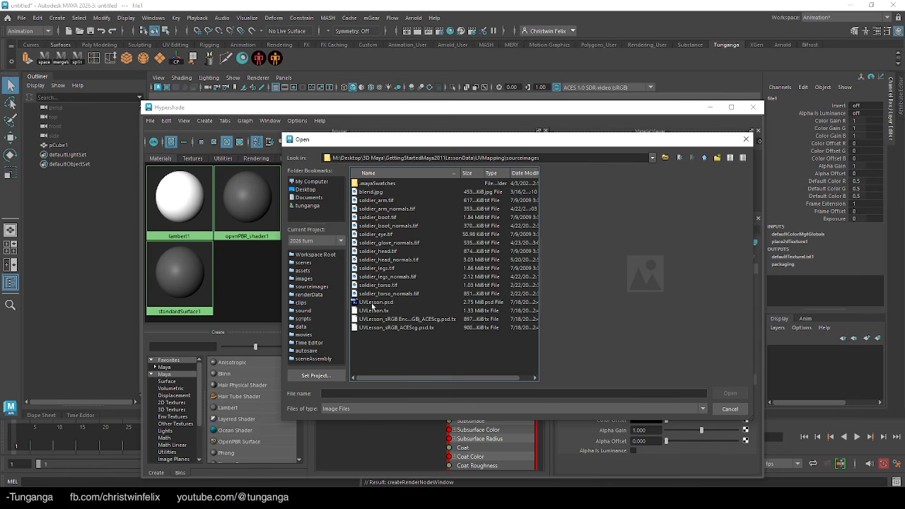
left_click(373, 303)
left_click(721, 393)
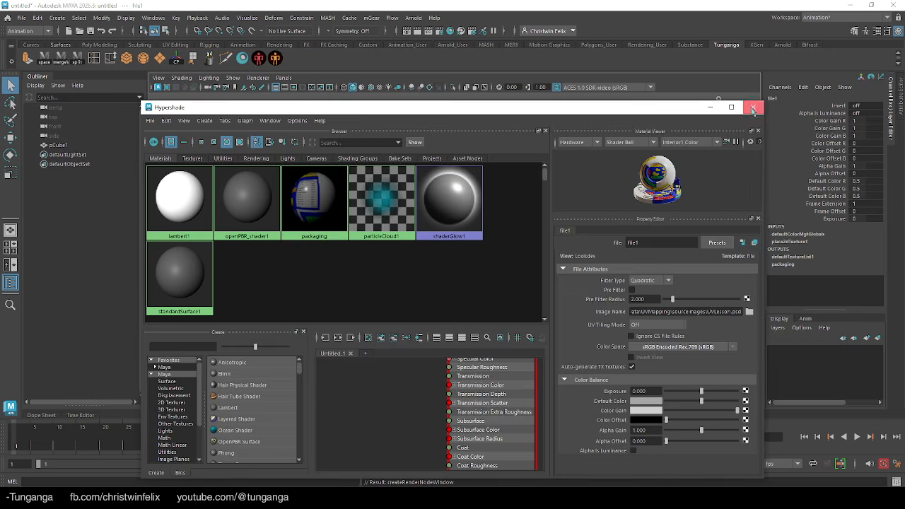
- Close the Hypershade and assign the existing packaging material to the cube
left_click(753, 108)
left_click(508, 232)
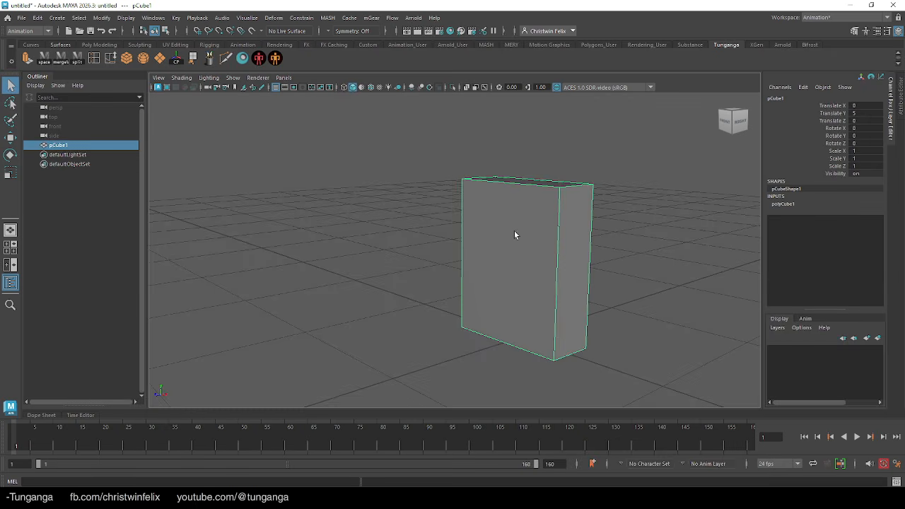
right_click(514, 230)
mouse_move(545, 481)
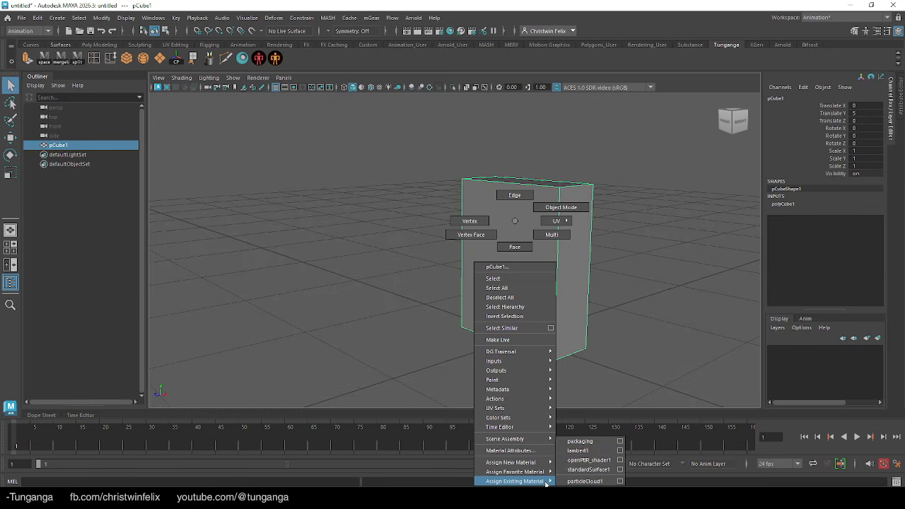
left_click(580, 441)
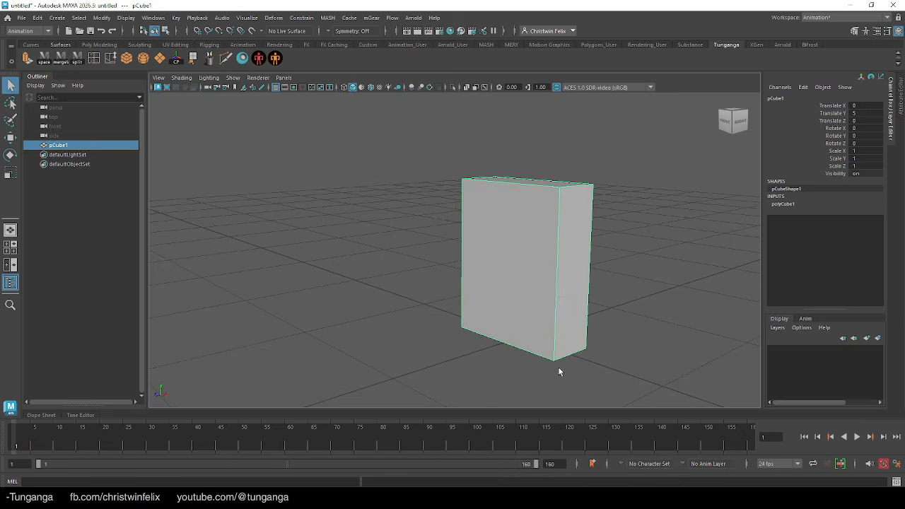
- Display textures in the perspective view and split the workspace into two side-by-side view panes
left_click_drag(516, 237, 536, 264, "alt")
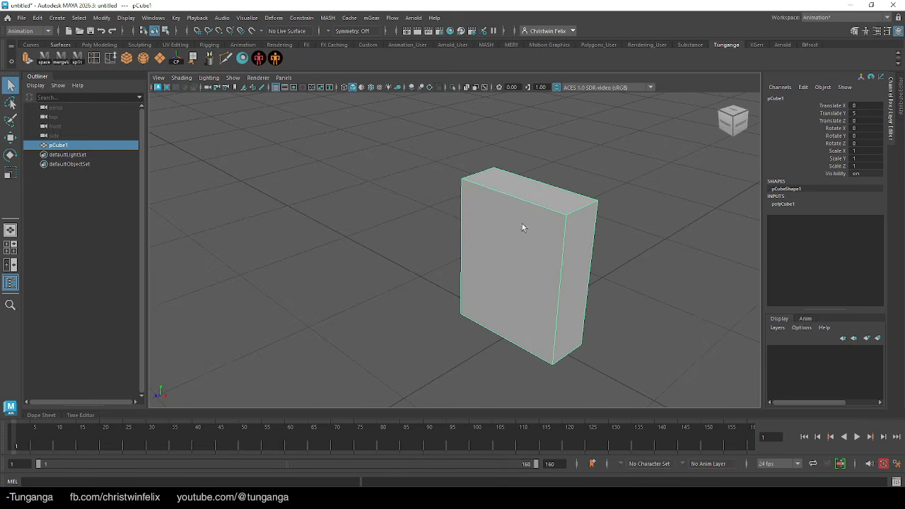
middle_click_drag(520, 205, 485, 214, "alt")
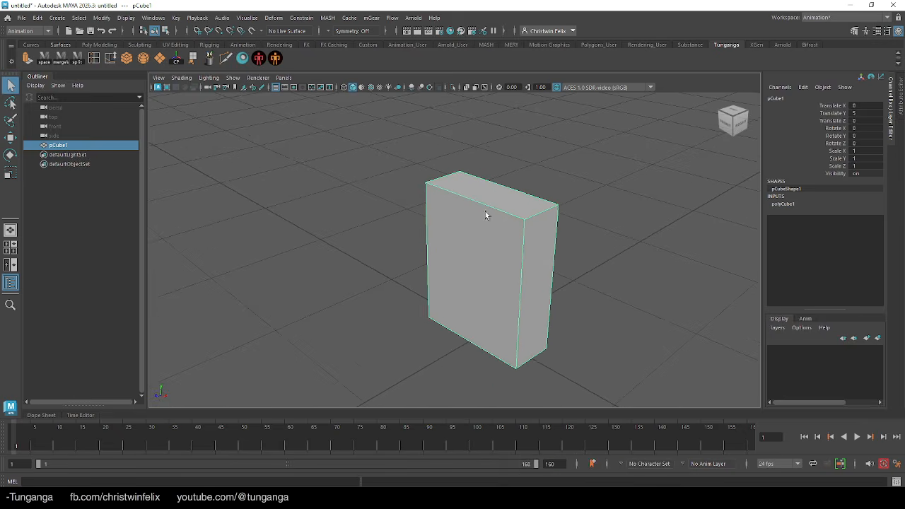
left_click(379, 87)
mouse_move(515, 256)
left_mouse_down("alt")
mouse_move(406, 257)
mouse_move(527, 255)
left_mouse_up("alt")
middle_click_drag(470, 247, 572, 248, "alt")
left_click_drag(572, 248, 535, 241, "alt")
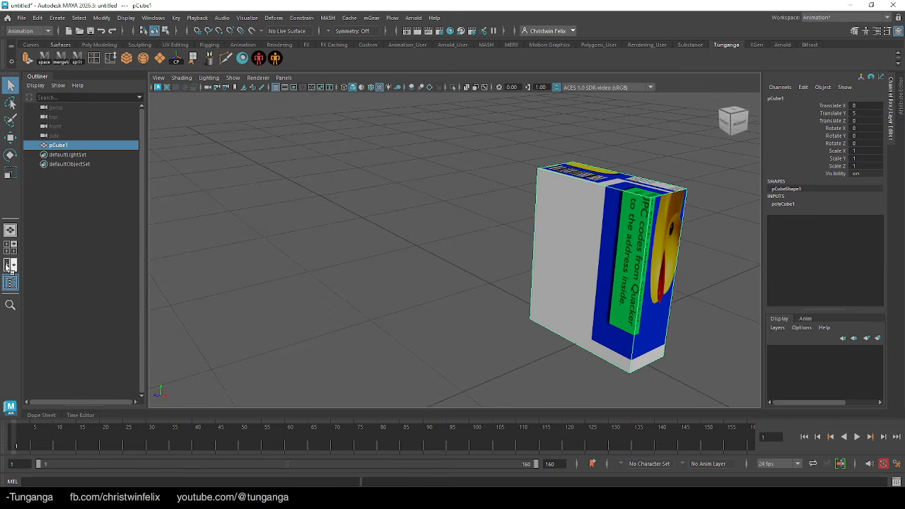
left_click(9, 266)
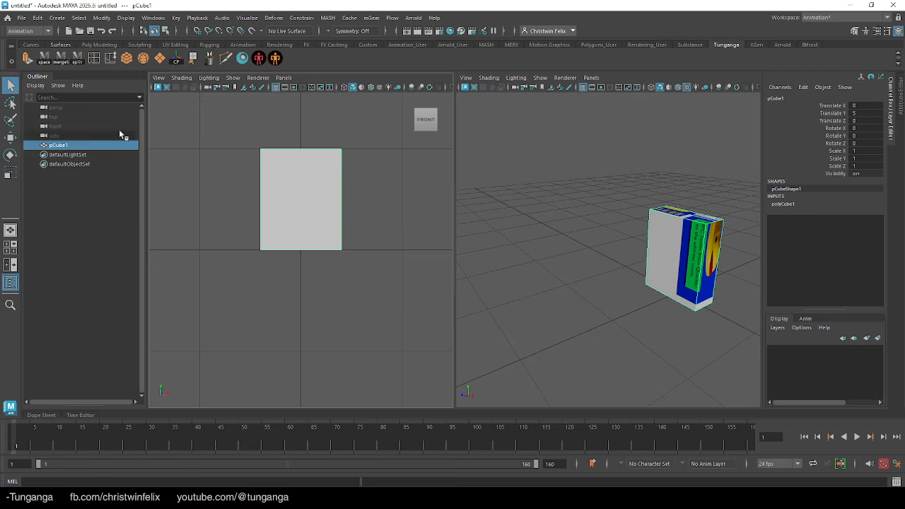
- Hide the Outliner and show the UV Editor in the front-view pane beside the perspective view
left_click(10, 283)
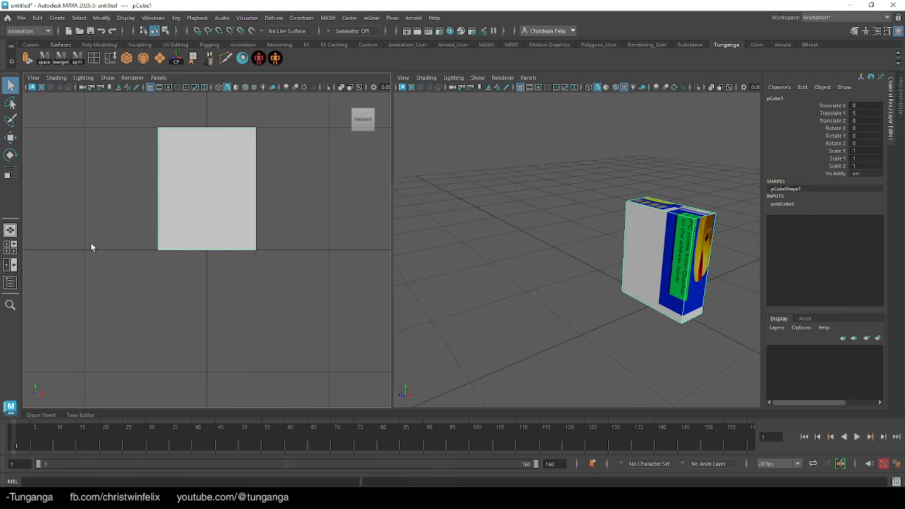
left_click(158, 78)
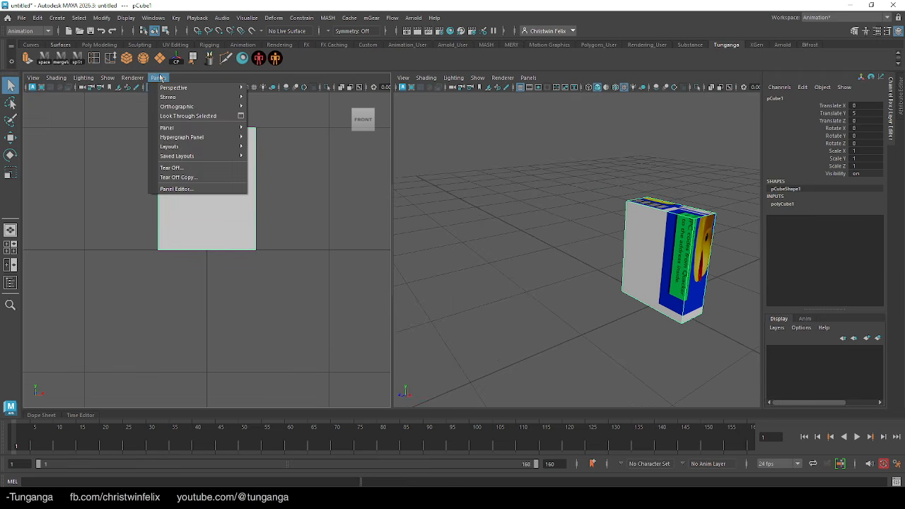
mouse_move(201, 128)
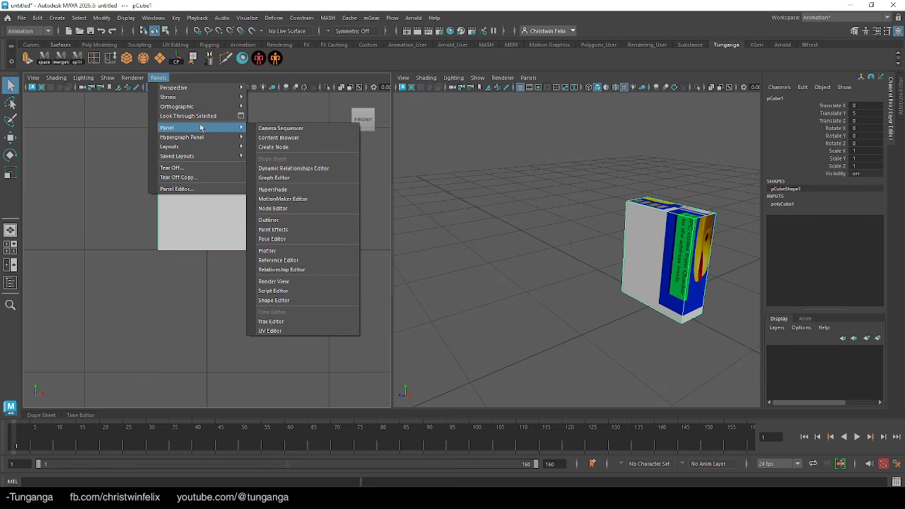
left_click(294, 334)
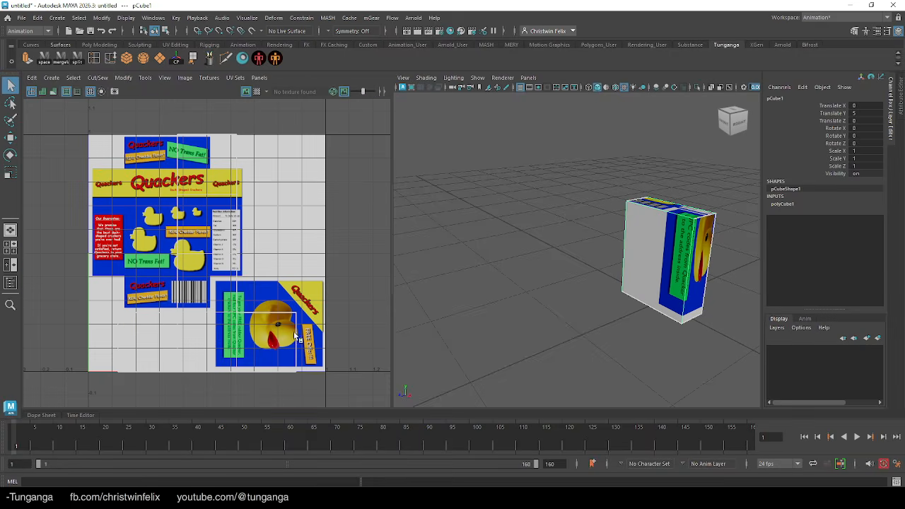
- Dim the UVLesson.psd texture image behind the box's UVs
left_click(186, 80)
left_click(197, 107)
left_click(187, 79)
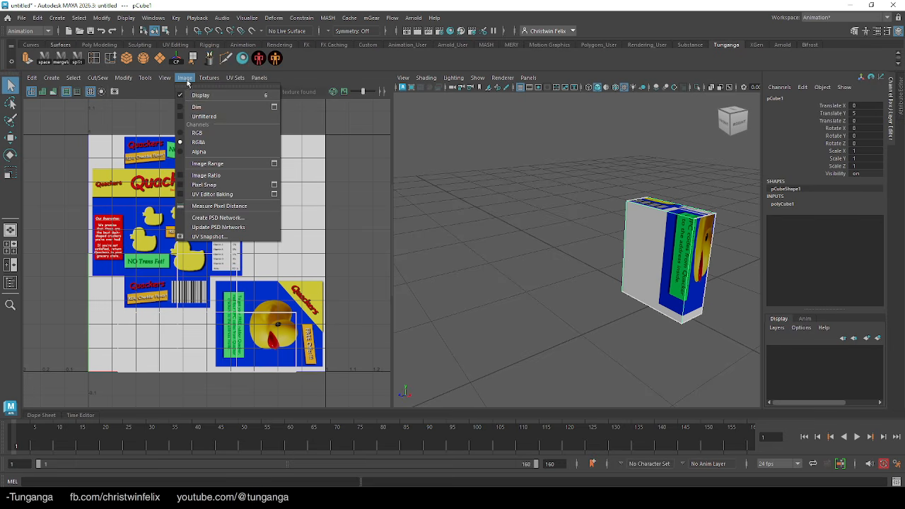
left_click(197, 108)
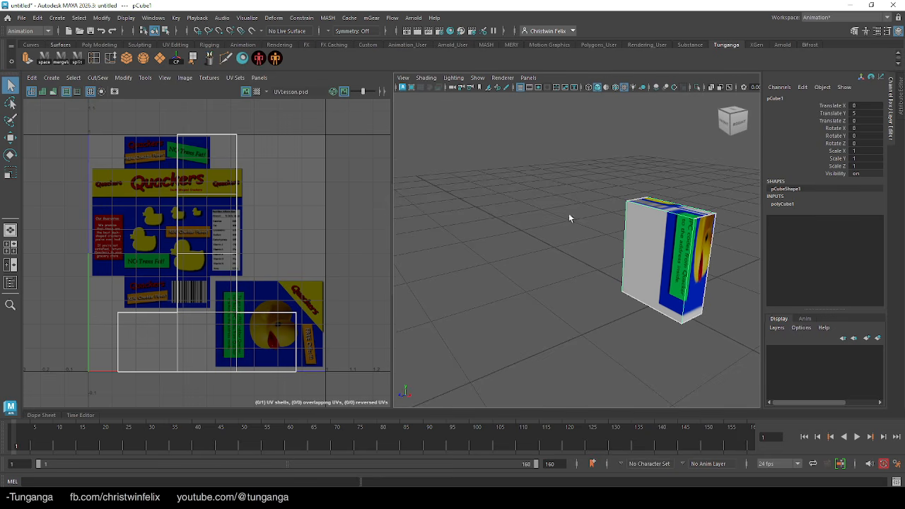
- Apply an Automatic UV projection to the box and switch to edge selection
left_click(51, 77)
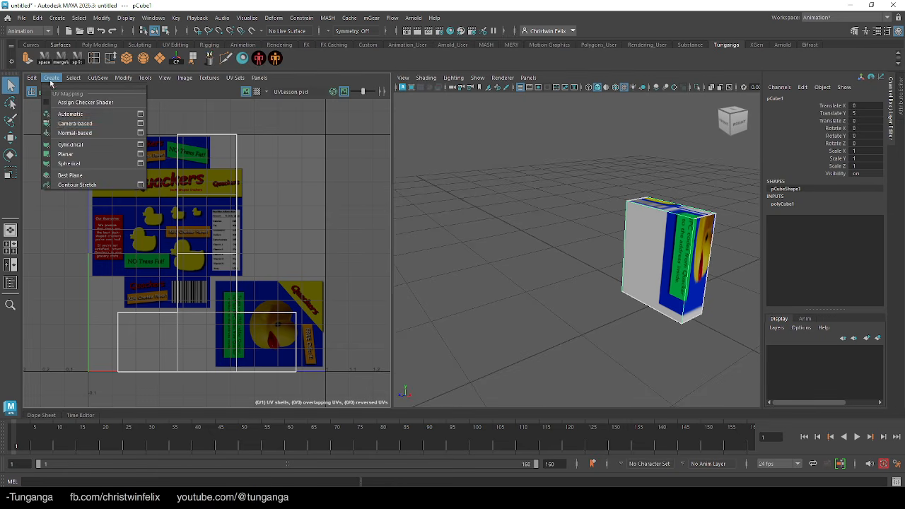
left_click(71, 114)
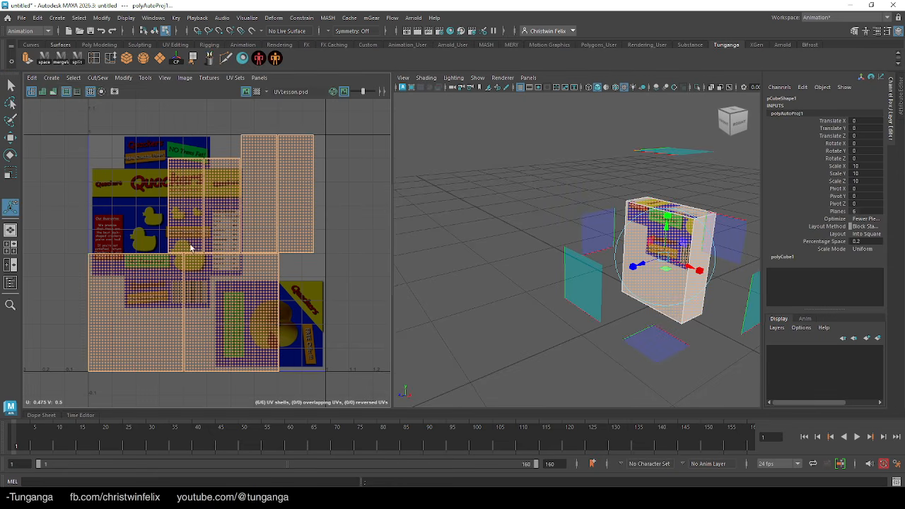
right_click_drag(649, 251, 653, 209)
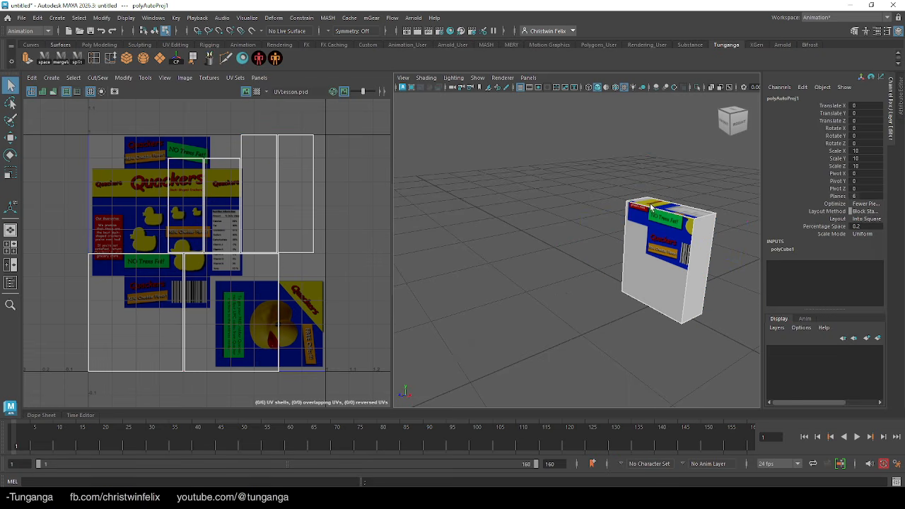
- Use Move and Sew on the top and bottom edges of the box's front face to attach the top and bottom UV pieces
left_click(661, 213)
left_click_drag(645, 253, 661, 220, "alt")
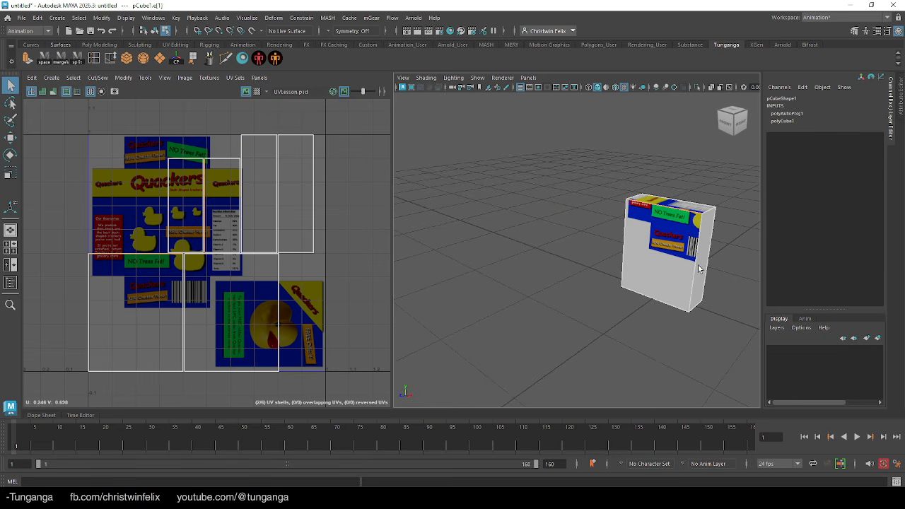
left_click(98, 78)
left_click(137, 167)
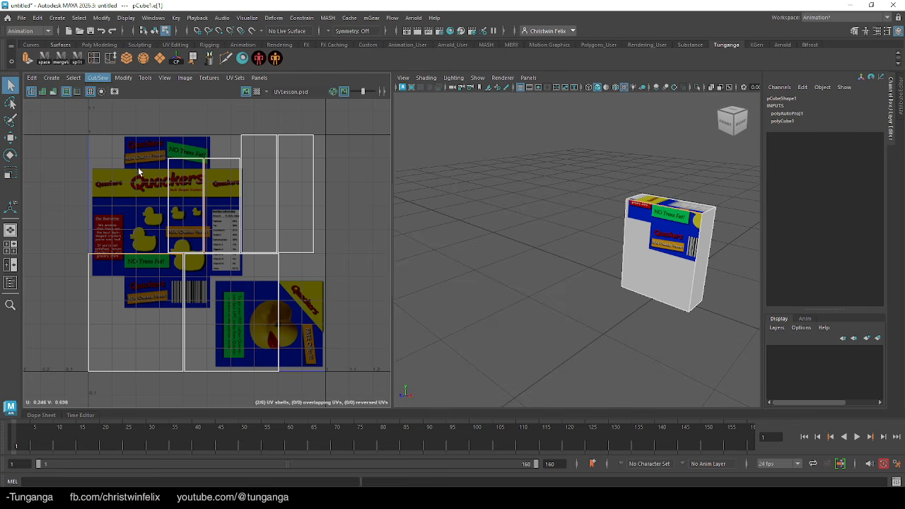
left_click(630, 296)
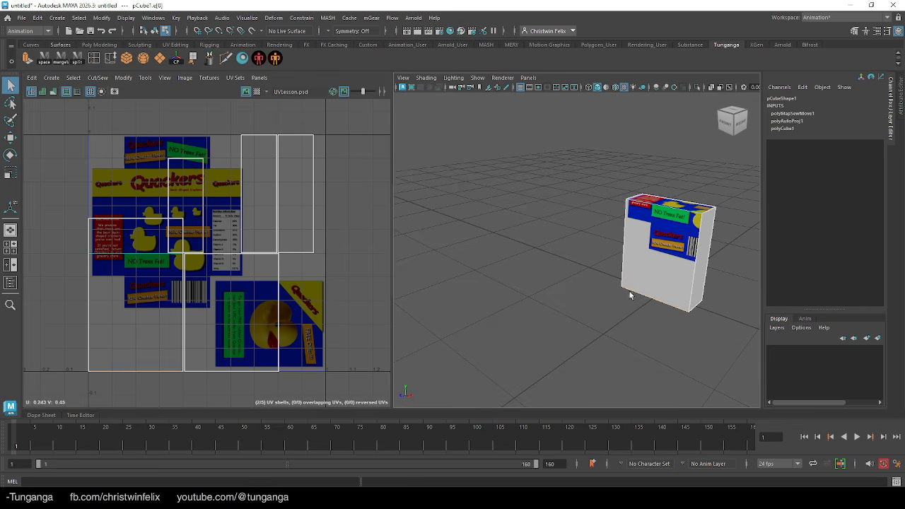
left_click(96, 77)
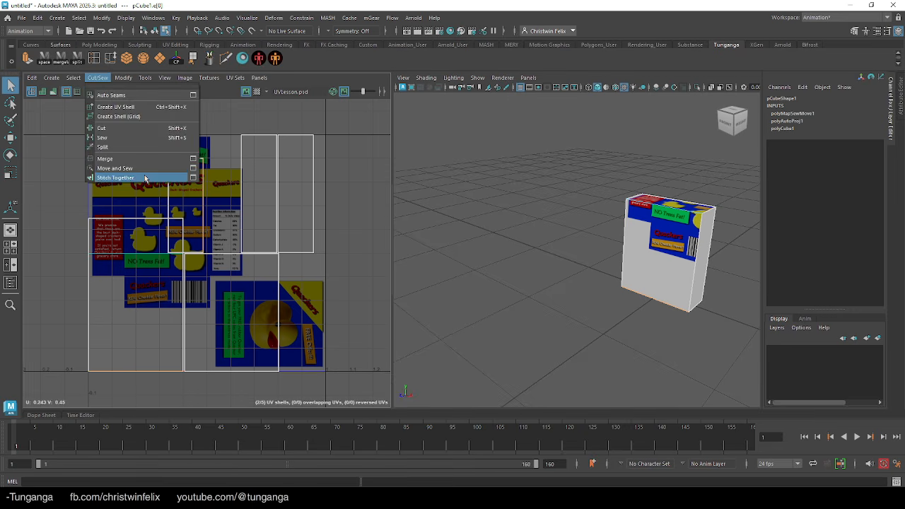
left_click(145, 172)
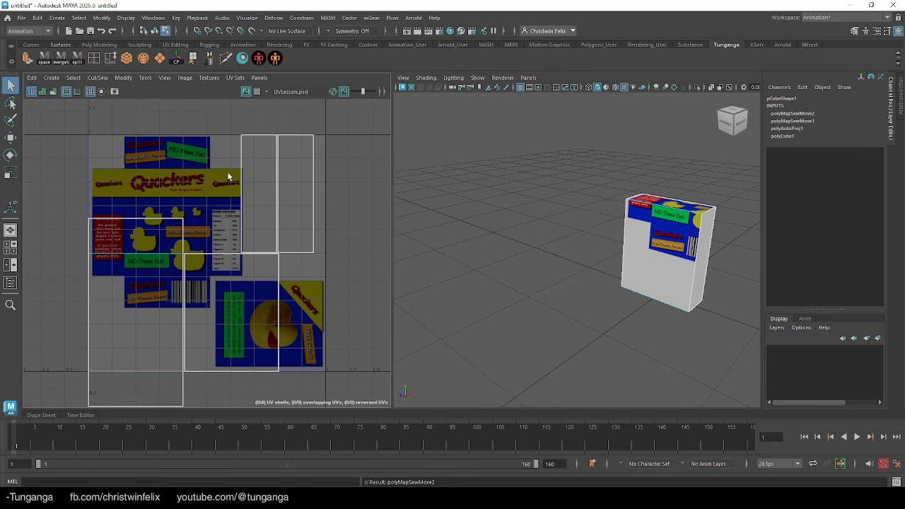
- Use Move and Sew on the front face's two vertical edges to attach both side faces to the front UV shell
left_click(623, 253)
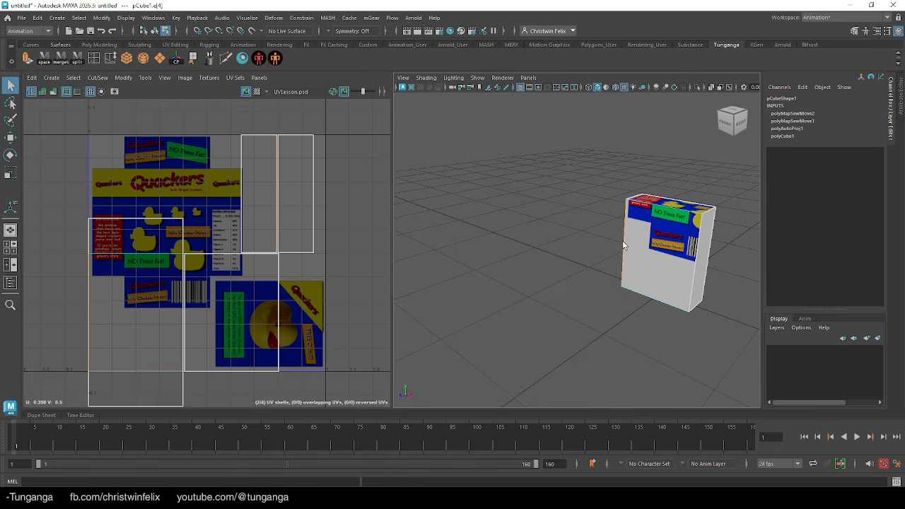
left_click(98, 78)
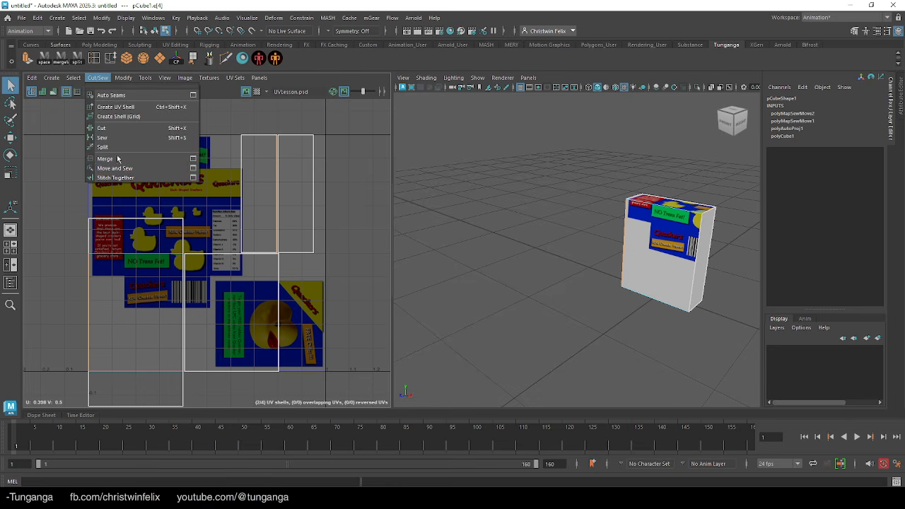
left_click(119, 172)
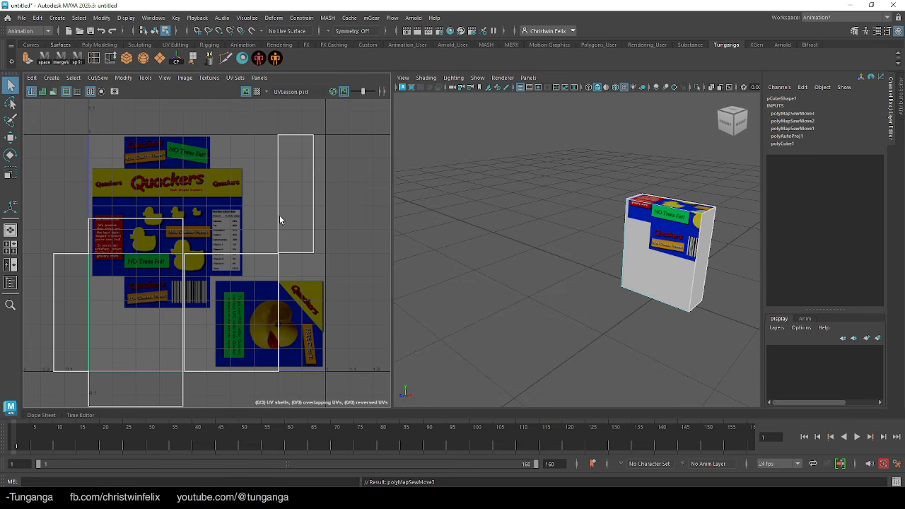
left_click(695, 282)
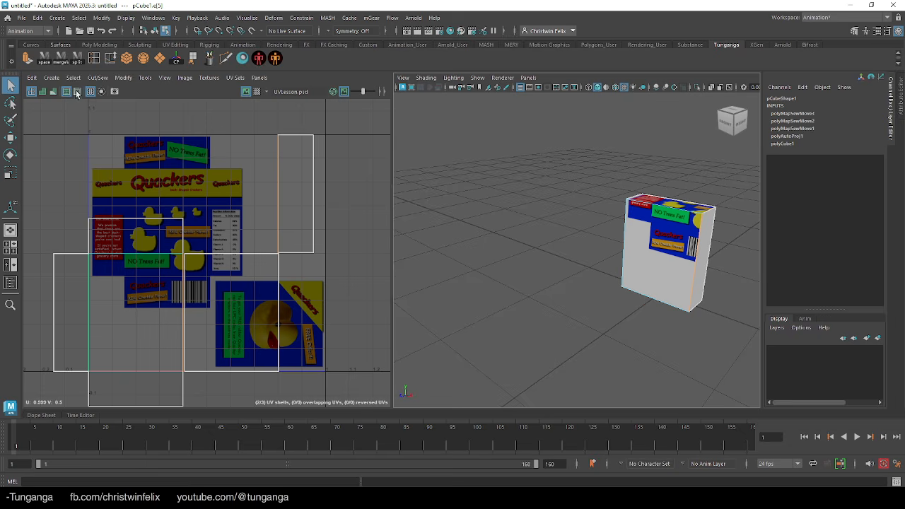
left_click(98, 79)
left_click(144, 172)
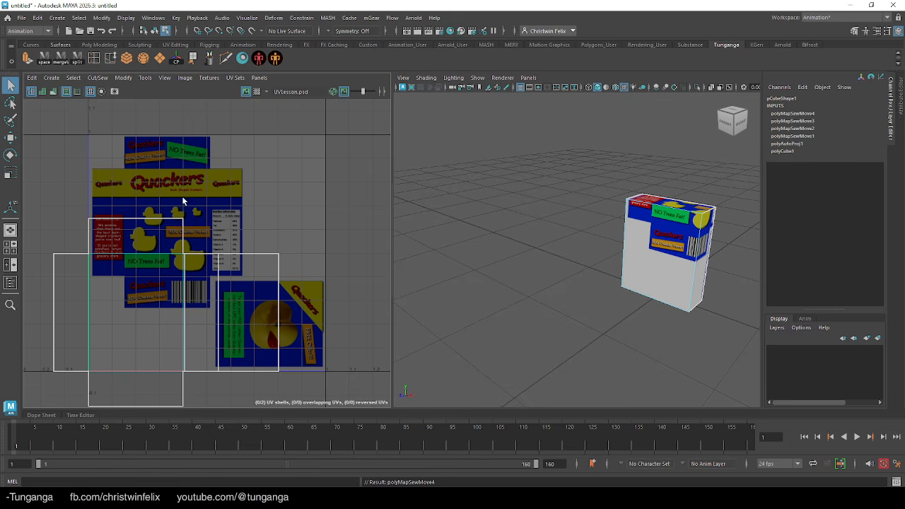
- Select the cross-shaped UV shell and move it over the unfolded Quackers packaging artwork
right_click_drag(659, 222, 705, 207)
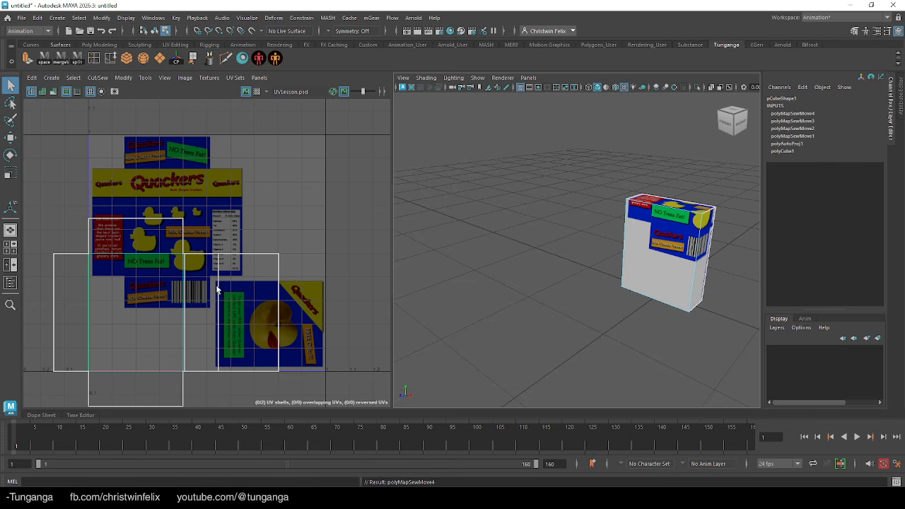
left_click(133, 287)
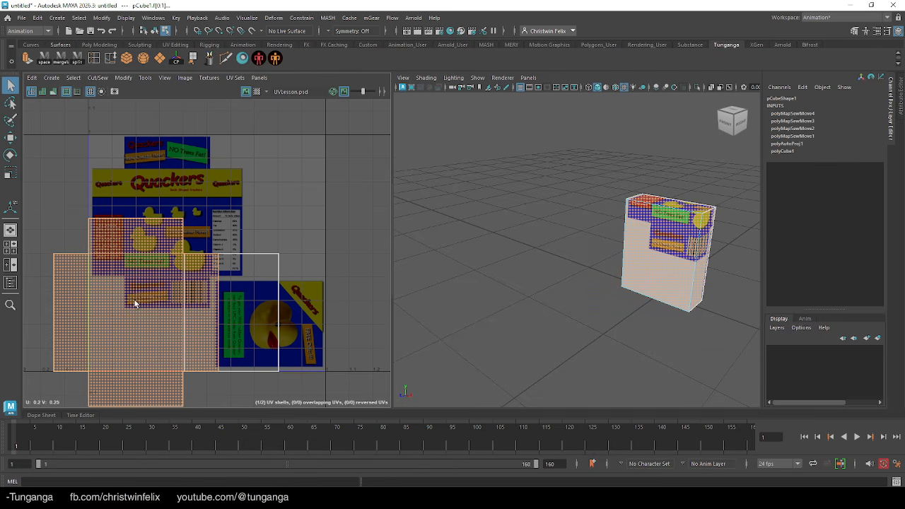
key("w")
left_click_drag(135, 314, 163, 222)
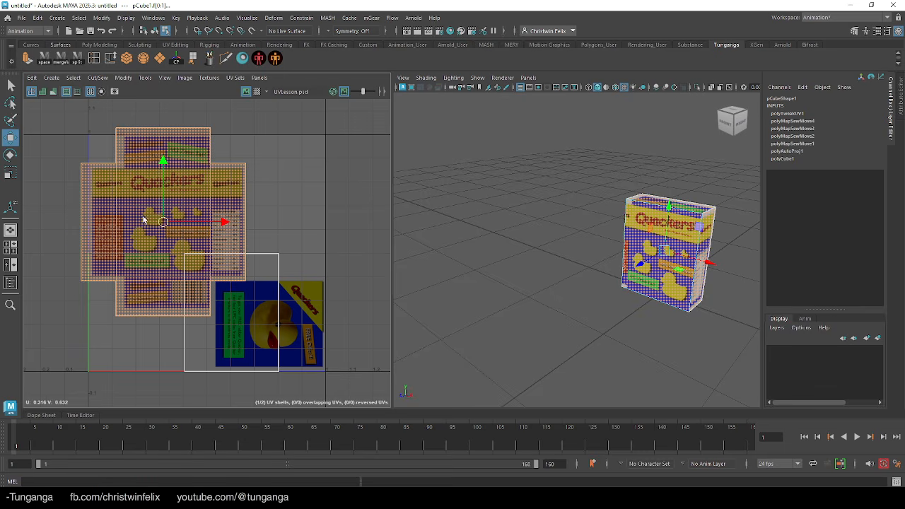
- Scale the cross-shaped shell down uniformly and nudge it until its borders match the Quackers artwork
key("r")
left_click_drag(162, 222, 165, 223)
key("w")
key("r")
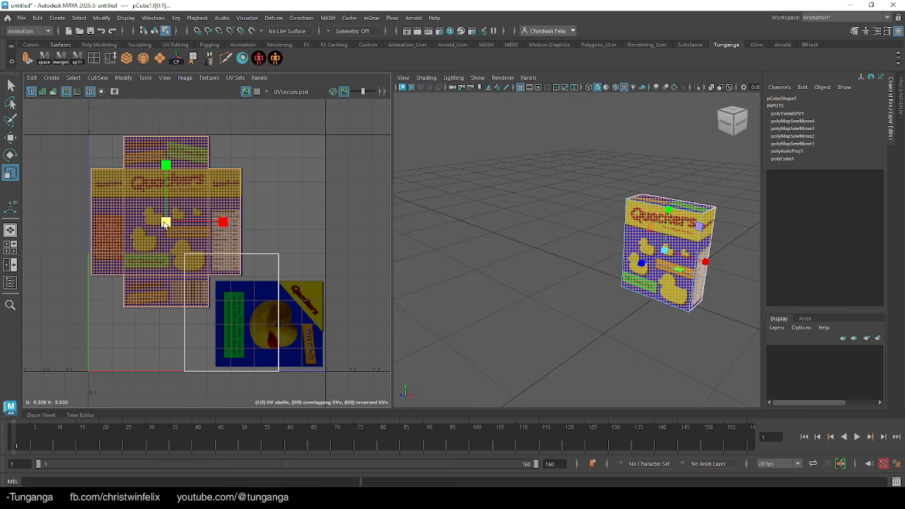
key("w")
left_click_drag(167, 223, 167, 224)
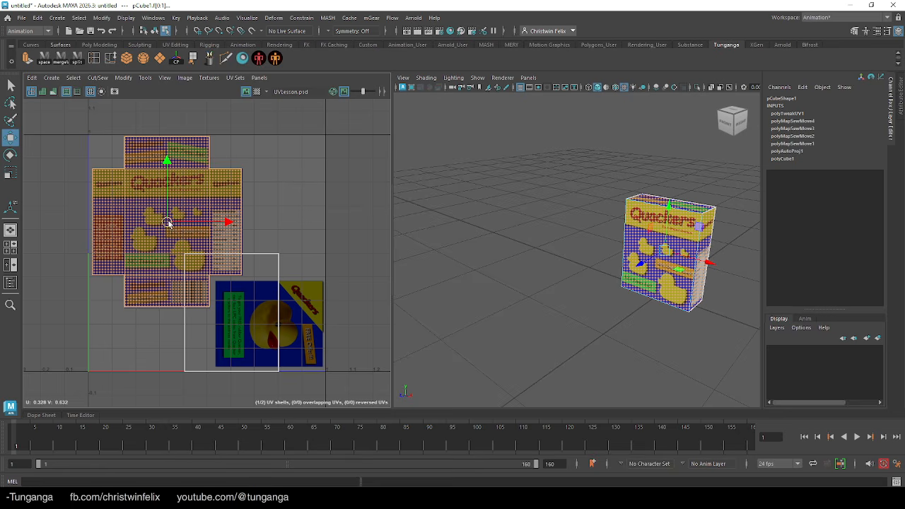
- Rotate the back face's UV shell by 90 degrees and close the rotation options
left_click(253, 302)
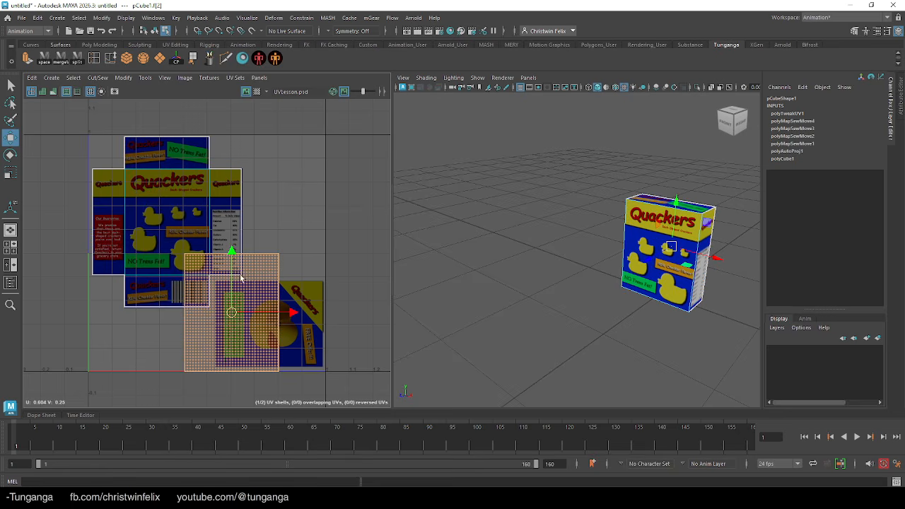
left_click(123, 78)
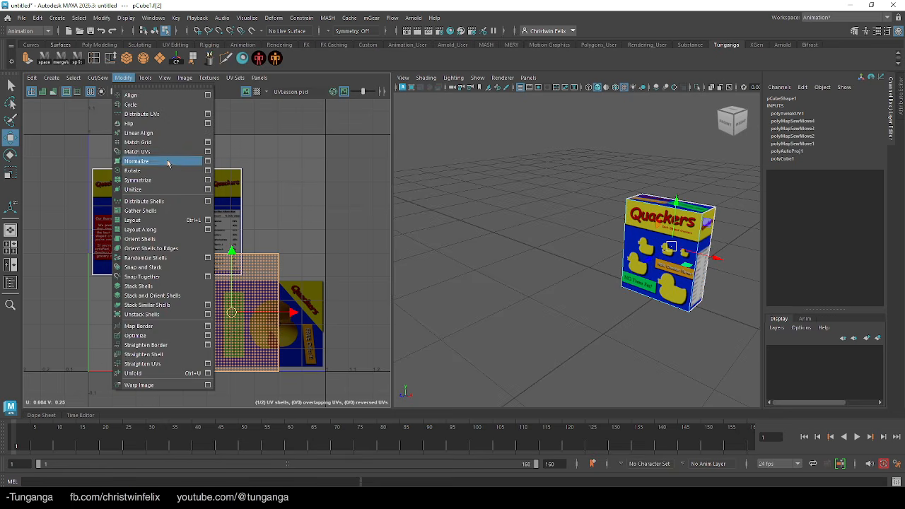
left_click(207, 170)
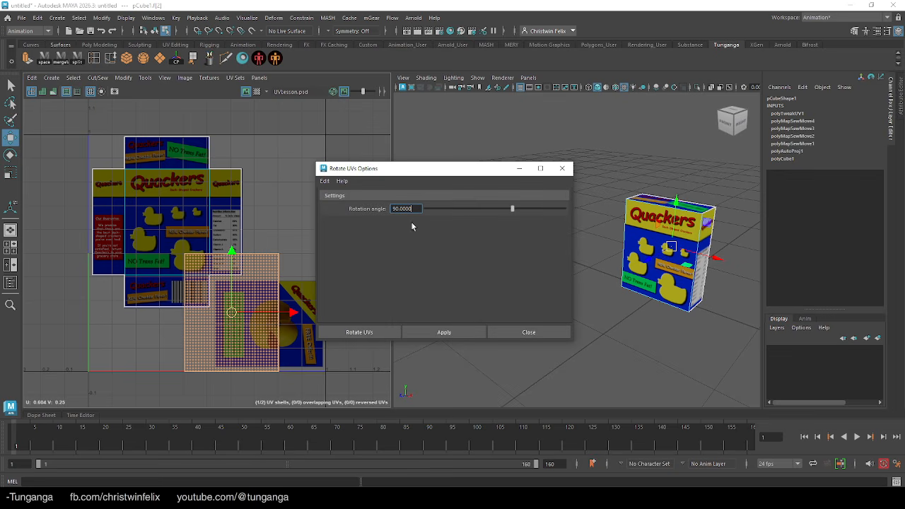
left_click(430, 331)
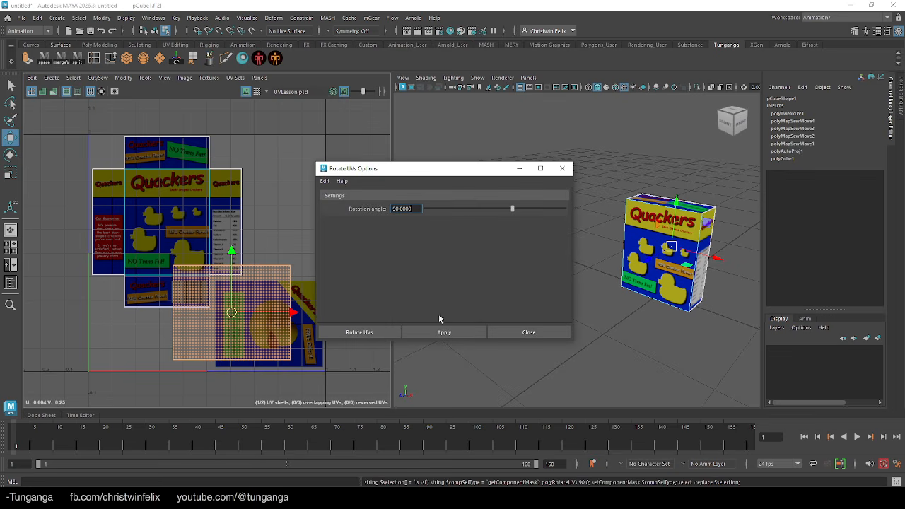
left_click(561, 169)
- Move and scale the back face's UV shell to fit the duck-head artwork
left_click_drag(231, 312, 268, 324)
key("r")
key("w")
key("r")
key("w")
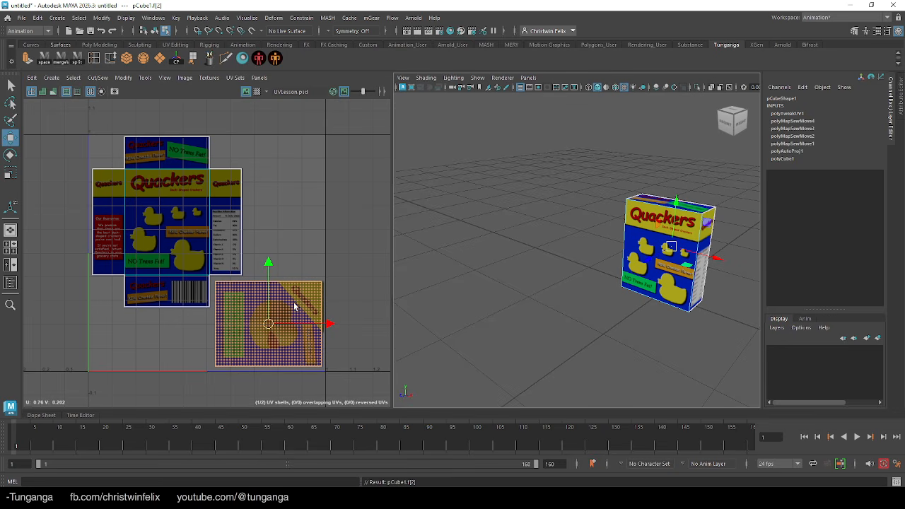
- Maximize the perspective view, return the box to object selection and frame it in a three-quarter front view
key("Right")
key("Left")
left_click_drag(644, 274, 631, 249, "alt")
middle_click_drag(630, 249, 551, 273, "alt")
key("space")
scroll(391, 285, "down", 4)
left_click_drag(392, 274, 384, 300, "alt")
right_click_drag(387, 221, 432, 207)
left_click_drag(452, 283, 473, 258, "alt")
key("q")
middle_click_drag(472, 258, 401, 259, "alt")
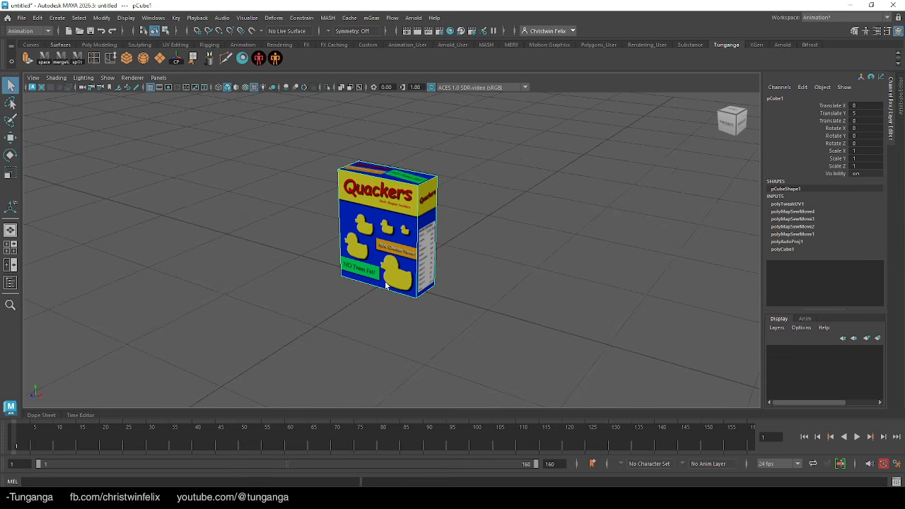
left_click_drag(386, 279, 365, 246, "alt")
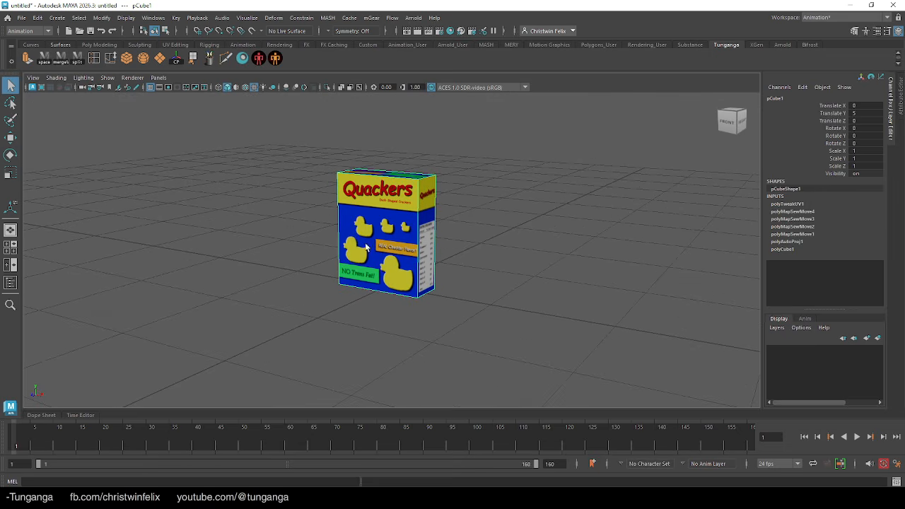
- Add an Arnold Skydome Light and render the textured box in the Arnold RenderView
left_click(409, 20)
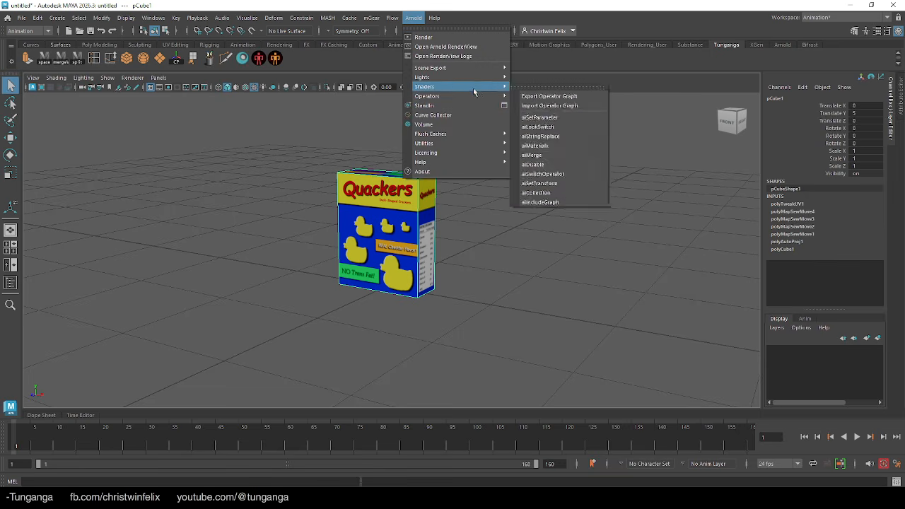
mouse_move(481, 78)
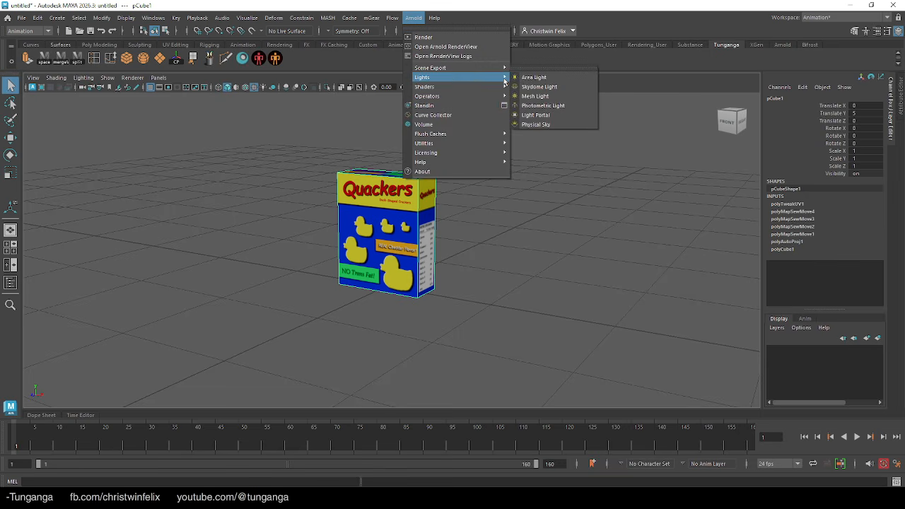
left_click(553, 87)
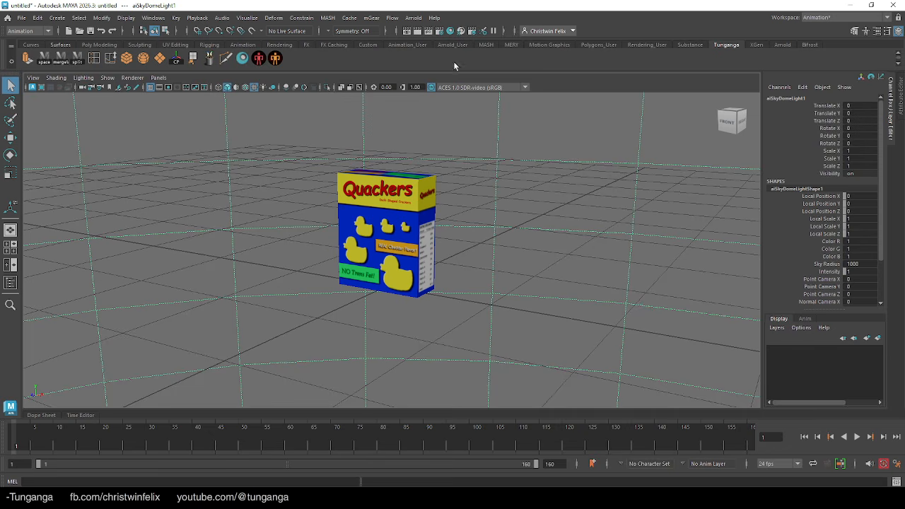
left_click(417, 31)
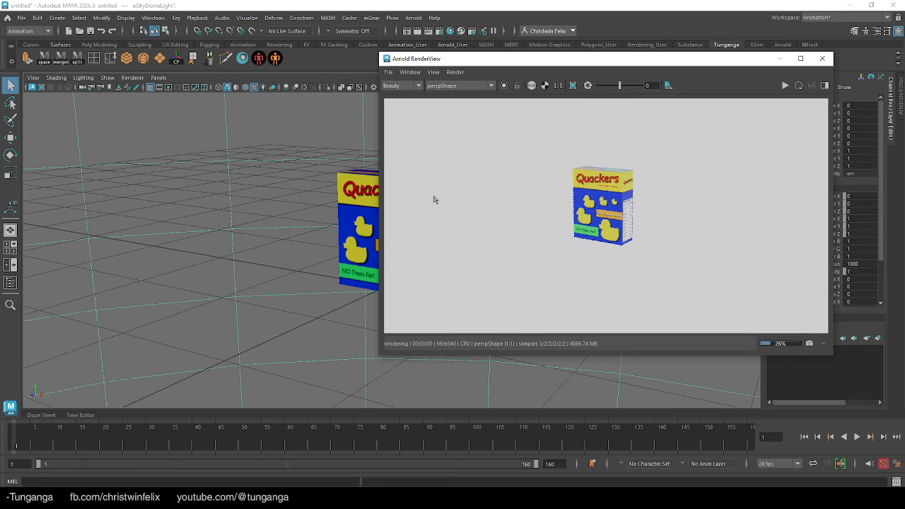
- Close the Arnold RenderView and create a polygon plane
left_click(822, 58)
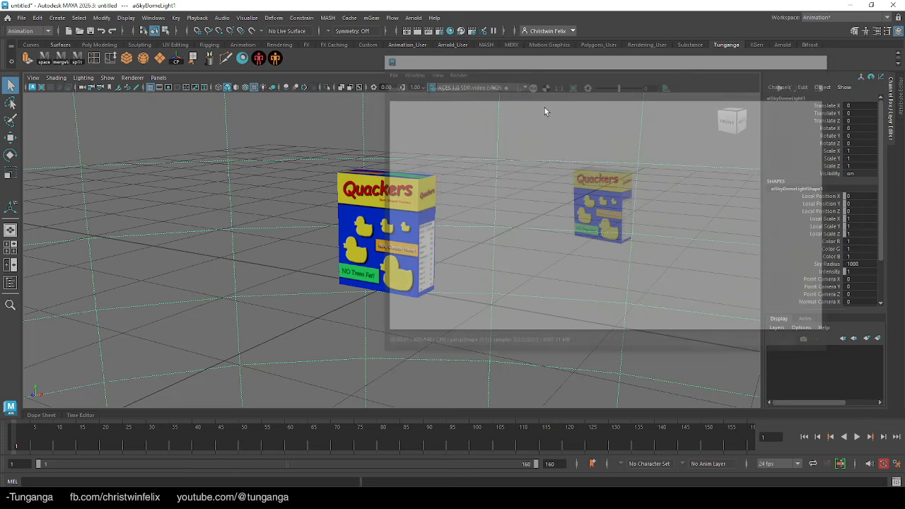
left_click(57, 18)
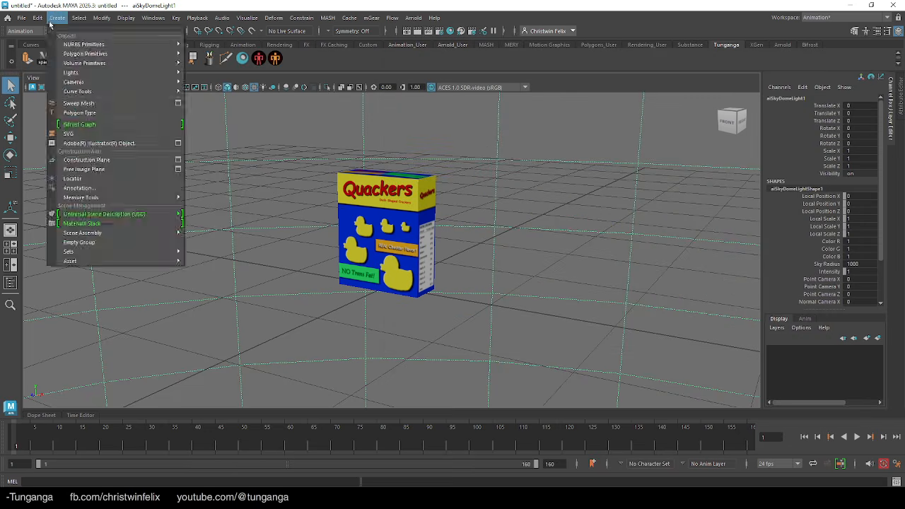
mouse_move(142, 56)
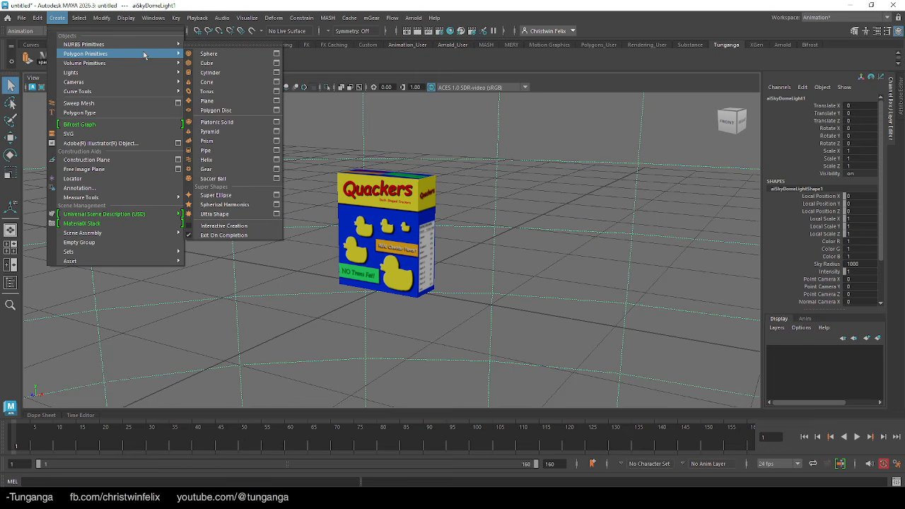
left_click(244, 100)
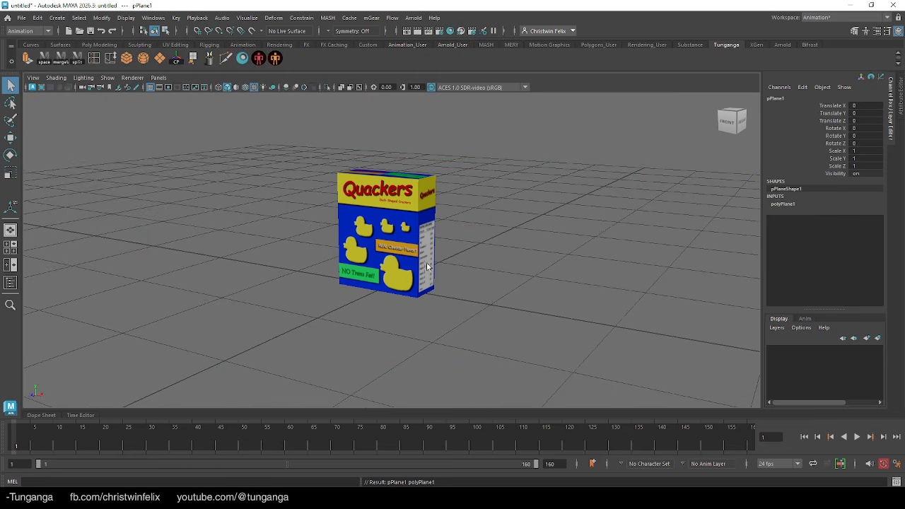
- Scale the plane up uniformly to about 2378 so it forms a large floor beneath the box
mouse_move(402, 256)
left_mouse_down("alt")
mouse_move(402, 216)
mouse_move(401, 256)
left_mouse_up("alt")
key("r")
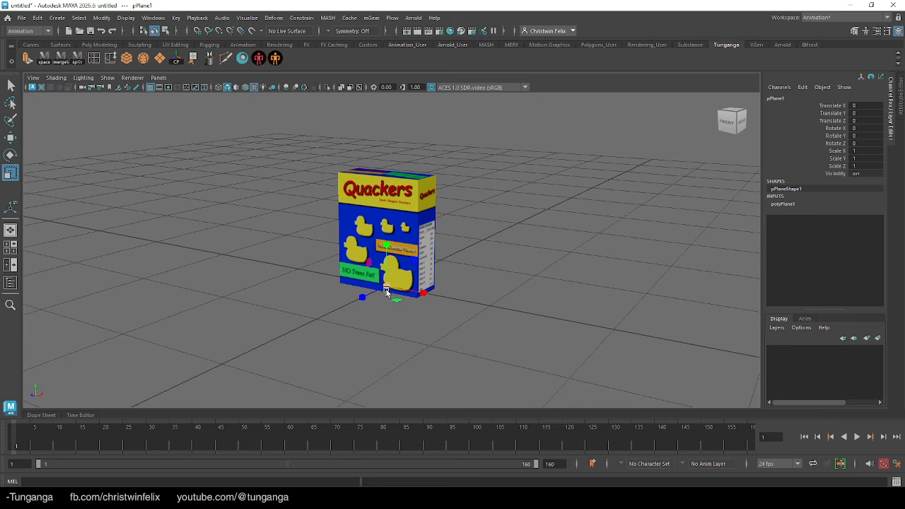
left_click_drag(388, 287, 716, 288)
scroll(427, 250, "down", 5)
scroll(426, 251, "down", 2)
left_click_drag(392, 260, 876, 244)
scroll(406, 250, "down", 8)
scroll(405, 251, "down", 5)
left_click_drag(392, 251, 835, 249)
scroll(369, 248, "down", 6)
left_click_drag(393, 251, 437, 253)
scroll(372, 240, "up", 8)
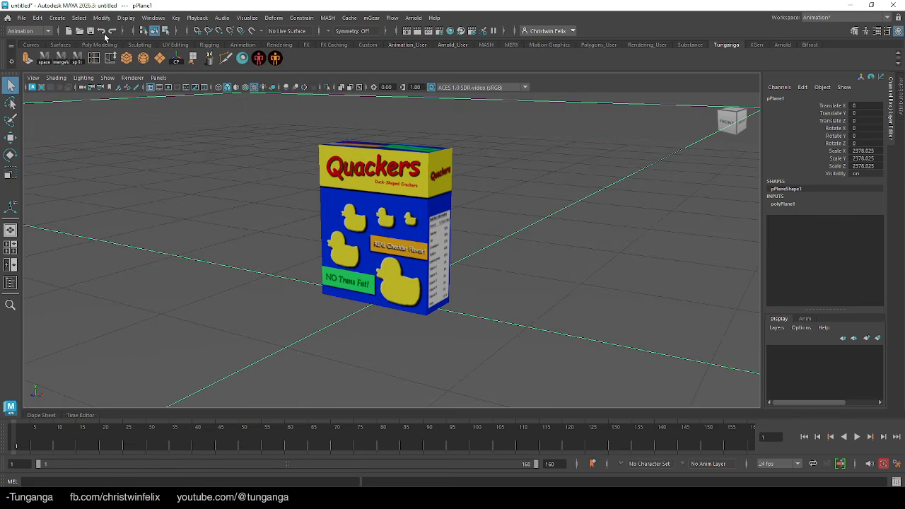
- Open the Hypershade
left_click(99, 18)
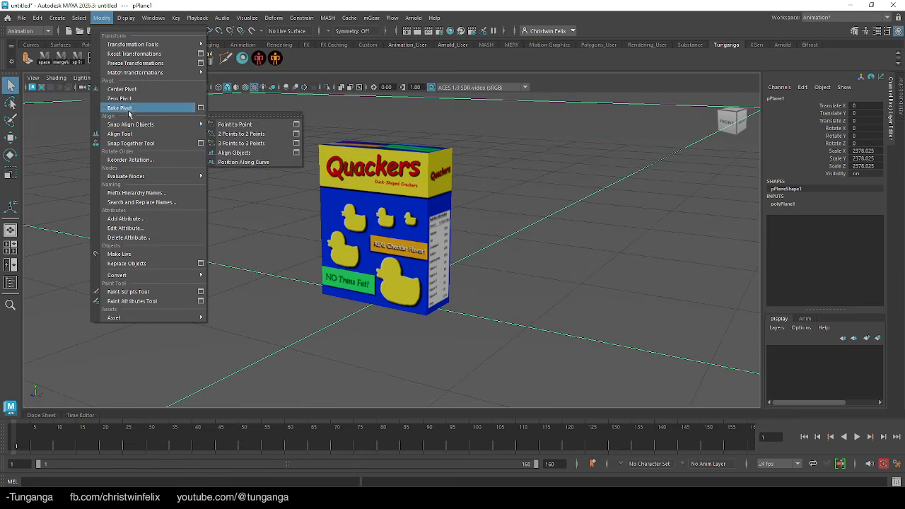
left_click(126, 18)
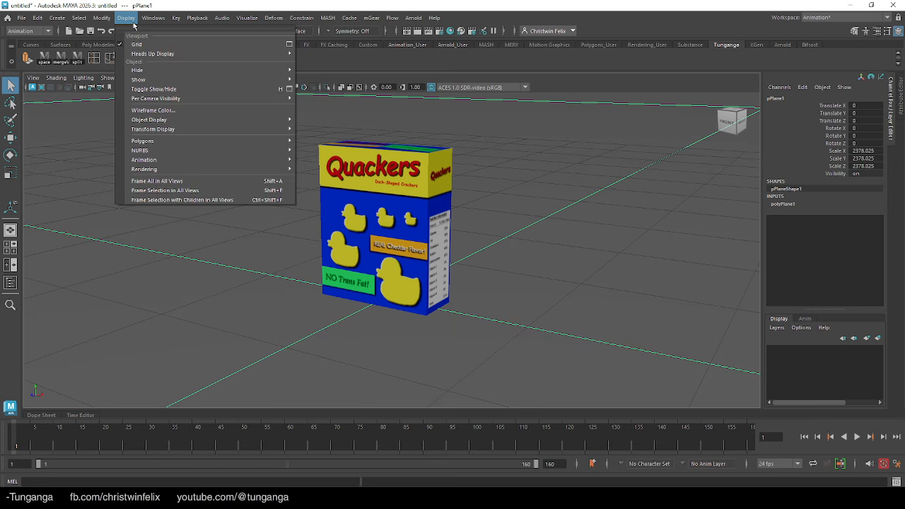
mouse_move(153, 18)
mouse_move(200, 77)
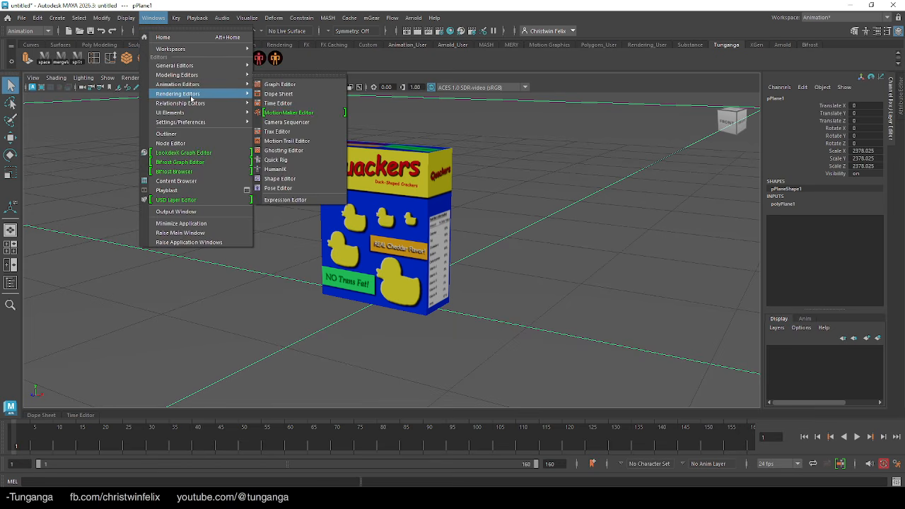
mouse_move(192, 94)
left_click(292, 113)
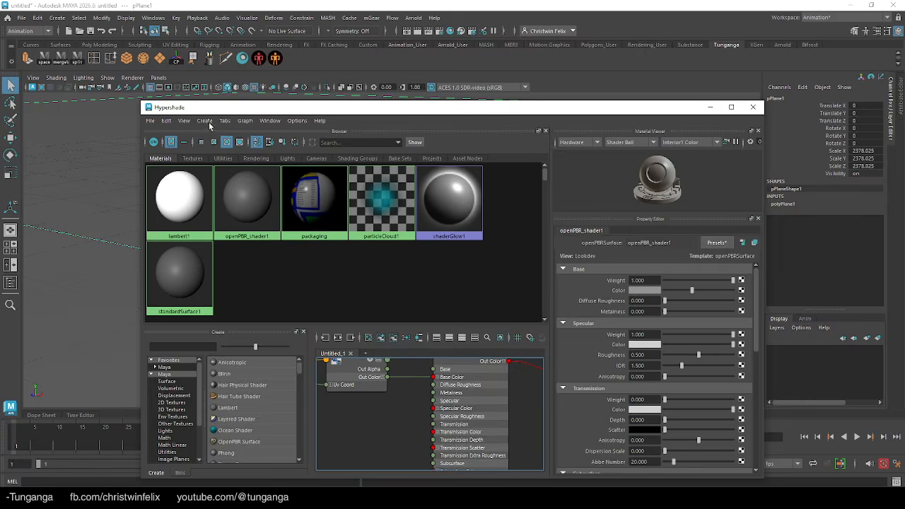
- Create an Ai Standard Surface material and rename it cera
left_click(209, 124)
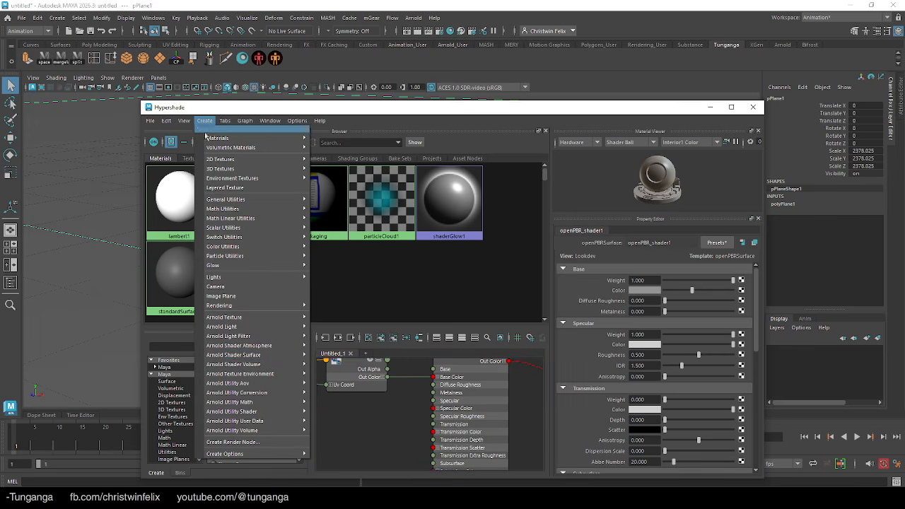
mouse_move(275, 375)
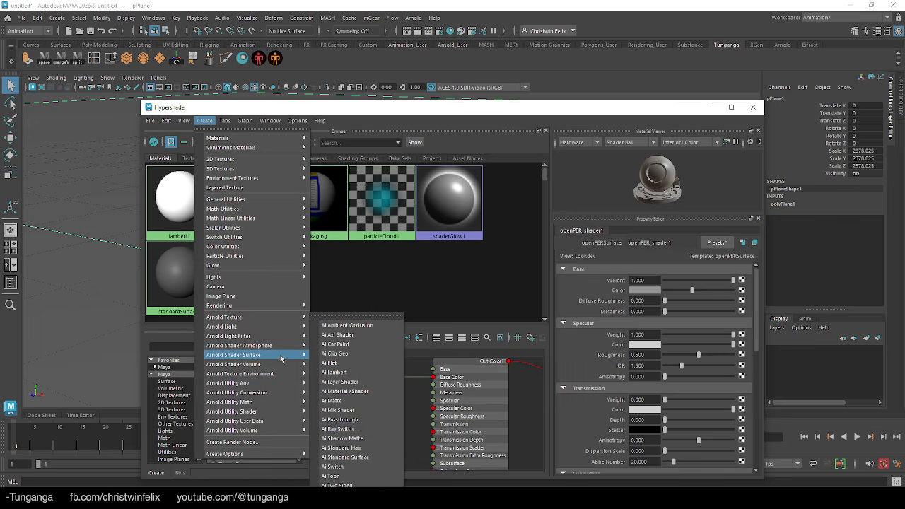
left_click(367, 458)
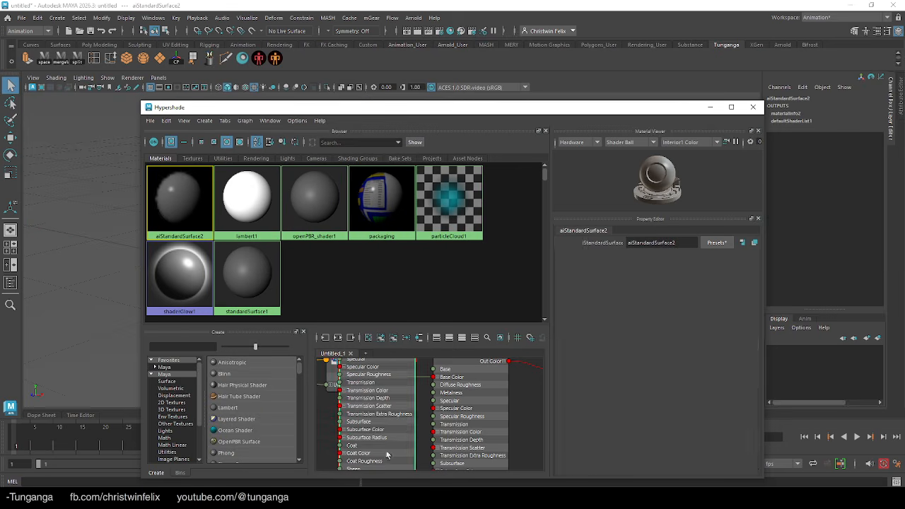
double_click(685, 242)
type("cera")
key("Return")
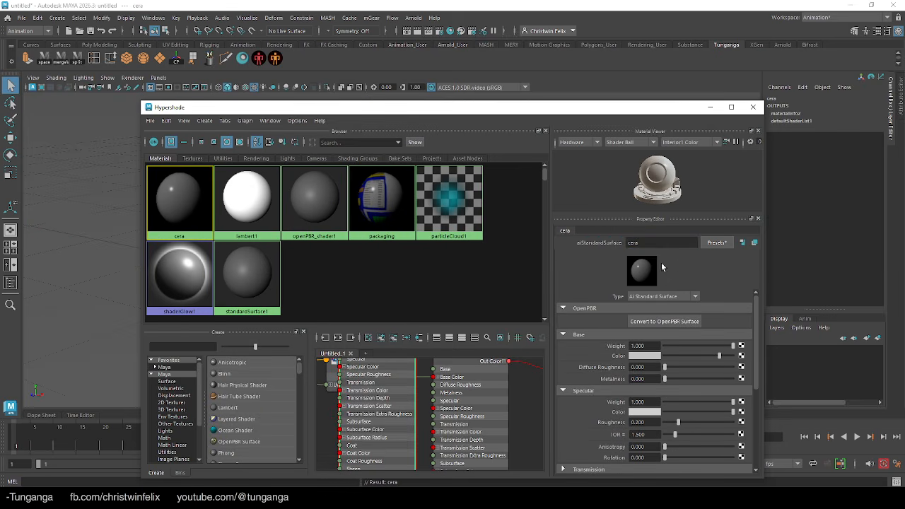
- Replace the cera material's settings with the Ceramic preset
left_click(716, 244)
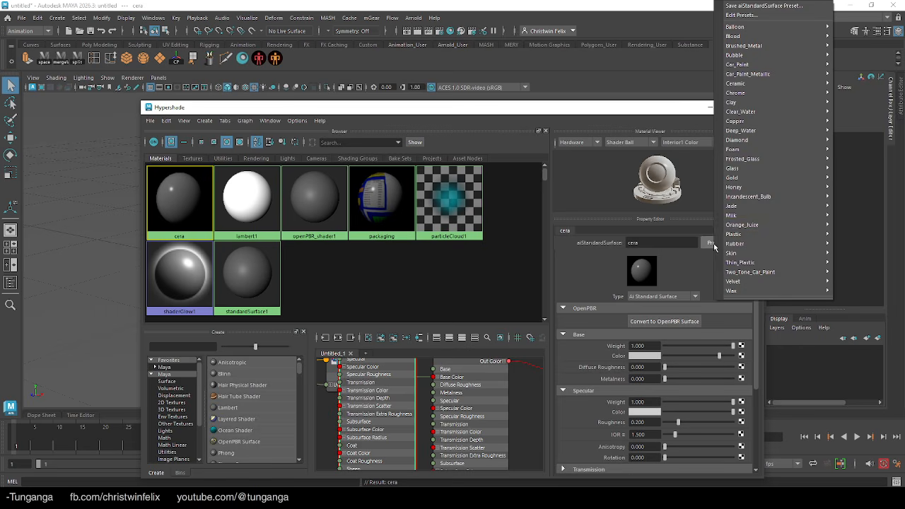
mouse_move(721, 85)
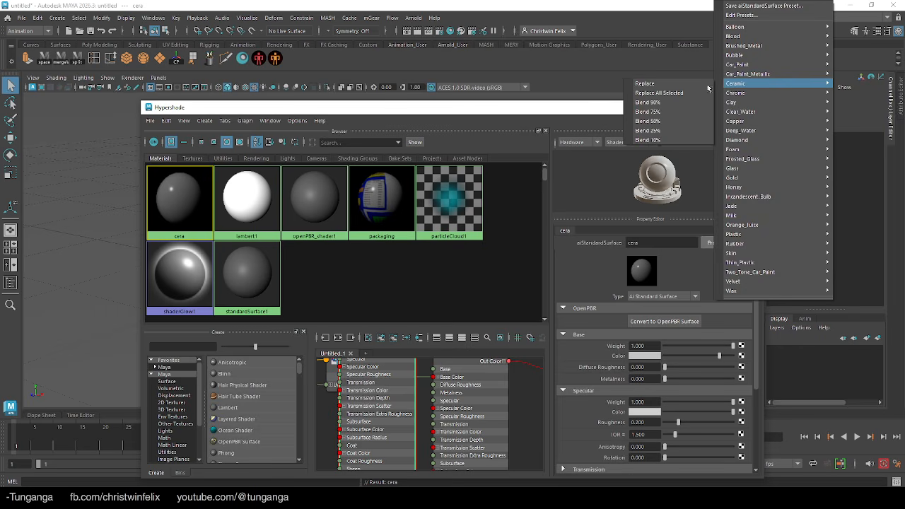
left_click(685, 86)
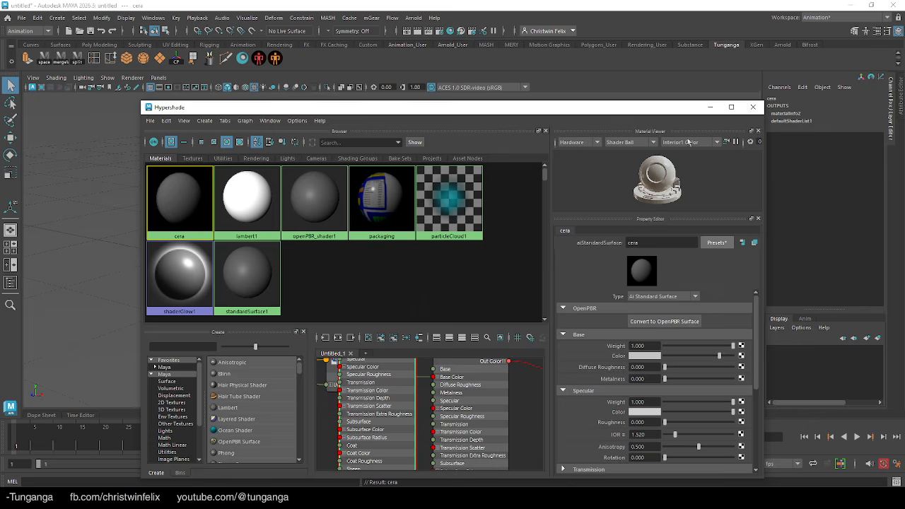
- Close the Hypershade, assign the cera material to the floor plane and test-render the scene in the Arnold RenderView
left_click(752, 112)
left_click(247, 218)
right_click_drag(267, 198, 327, 431)
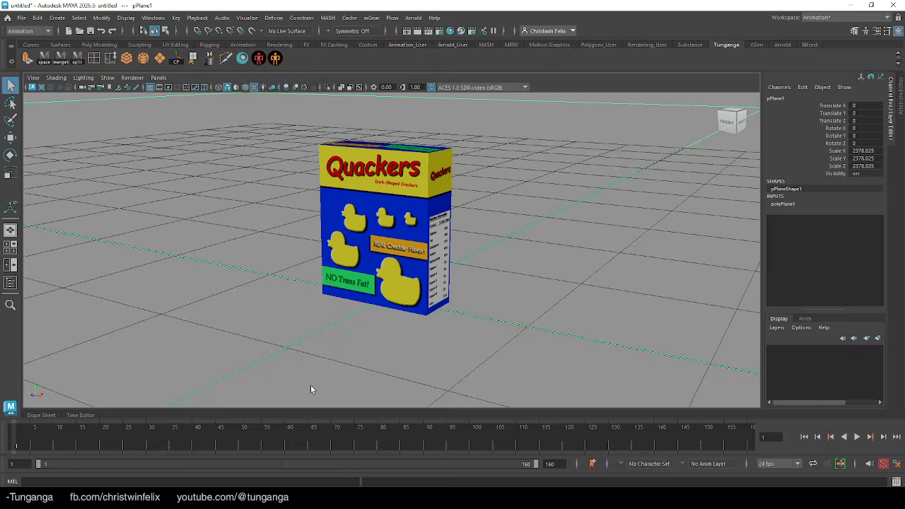
left_click(417, 31)
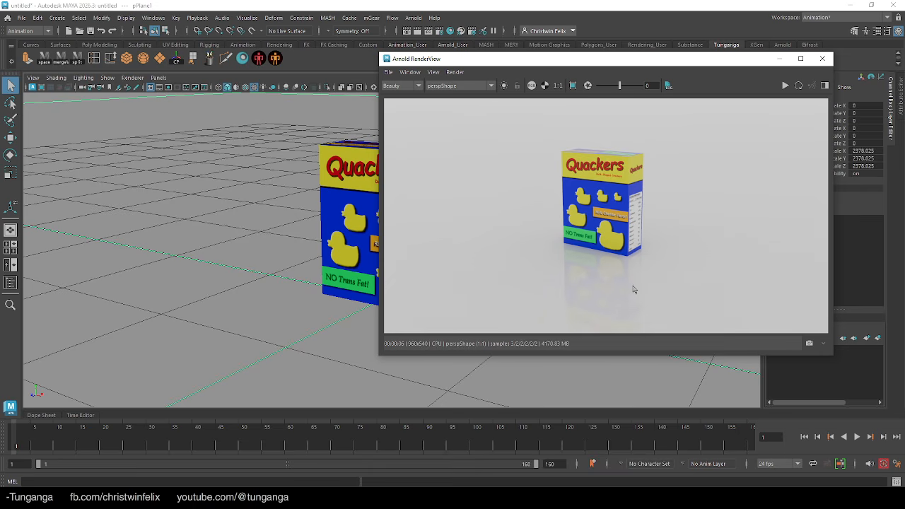
left_click(822, 59)
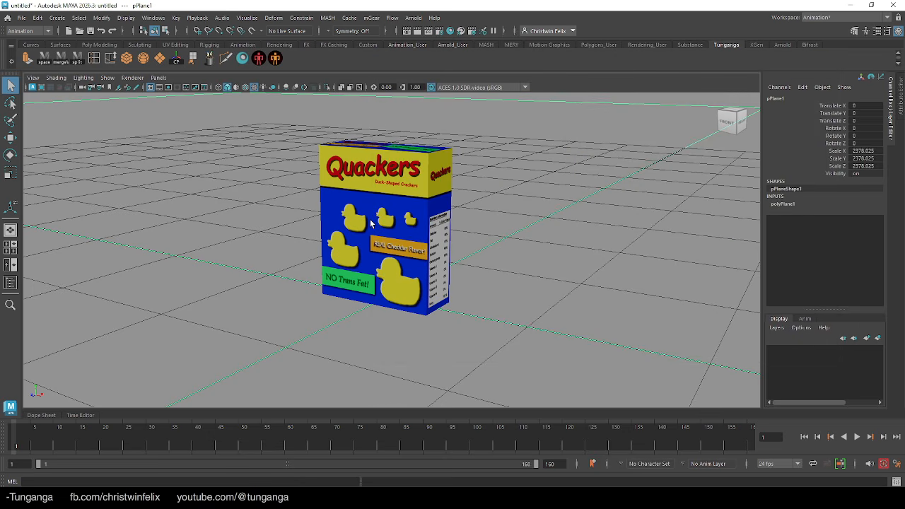
- Key the box's transforms at frame 1 and set the animation end frame to 100
left_click(382, 216)
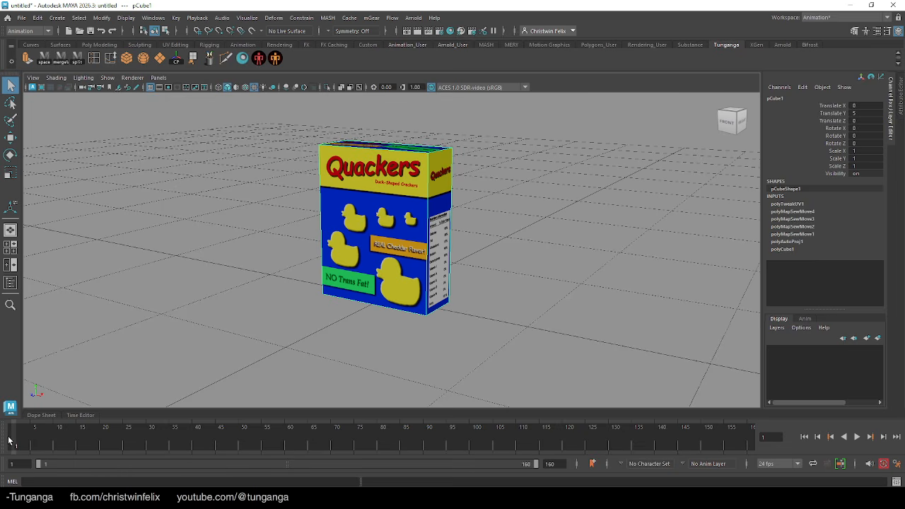
key("s")
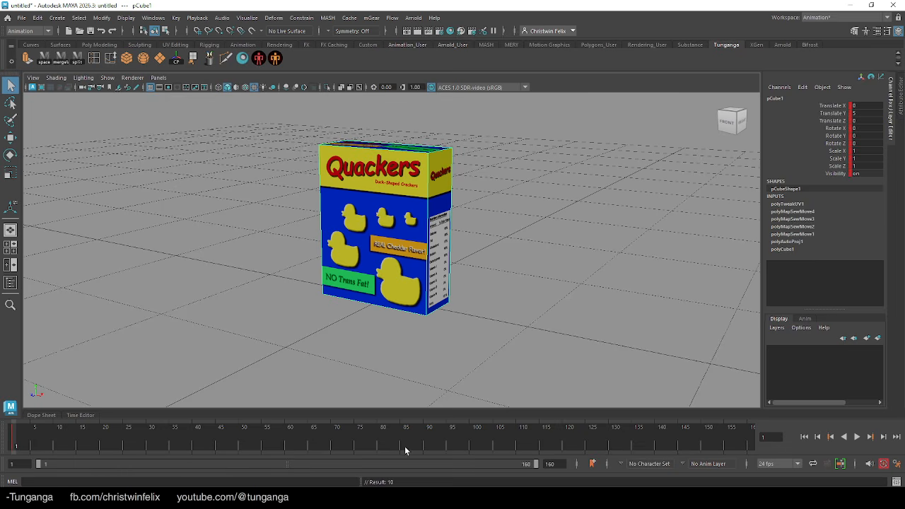
double_click(550, 464)
type("100")
key("Return")
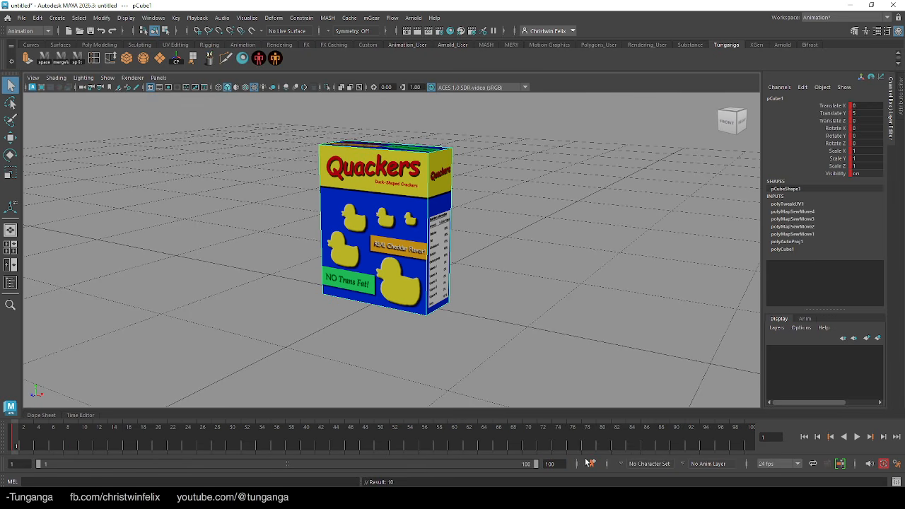
- Set the box's Rotate Y to -360 at frame 100 and key it
left_click_drag(701, 439, 811, 433)
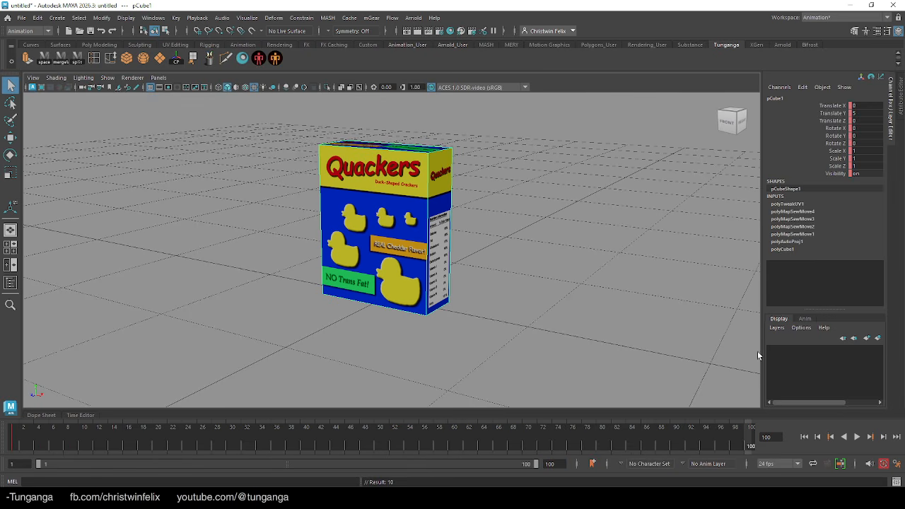
double_click(858, 135)
type("-360")
key("Return")
key("s")
left_click_drag(745, 440, 785, 440)
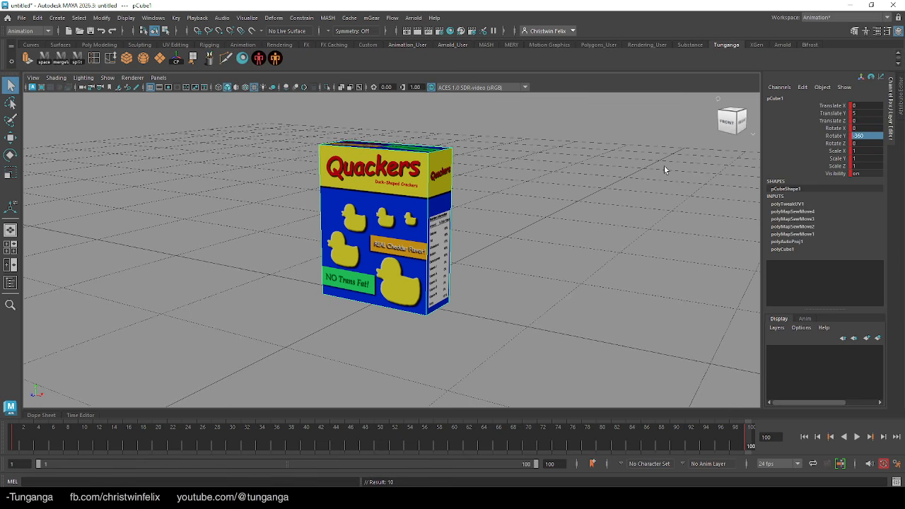
- Open the Graph Editor and set linear tangents on all of the box's keys
left_click(153, 18)
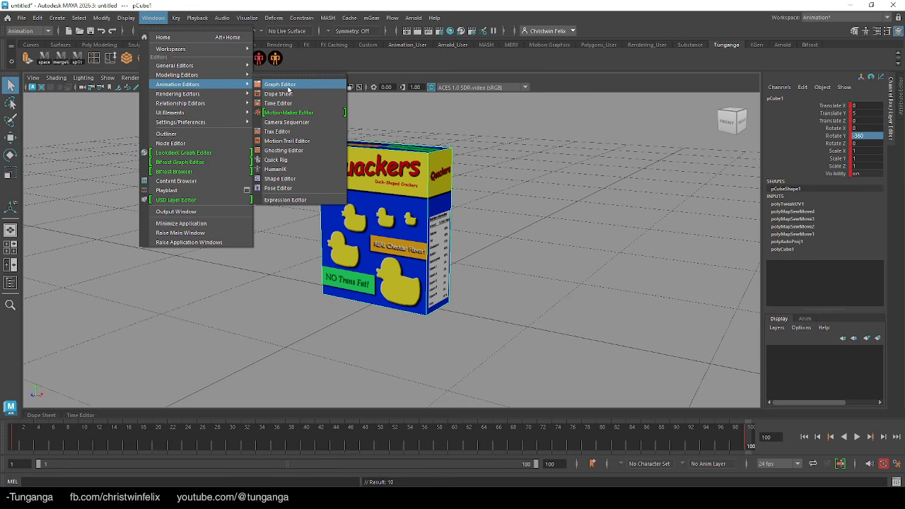
left_click(283, 84)
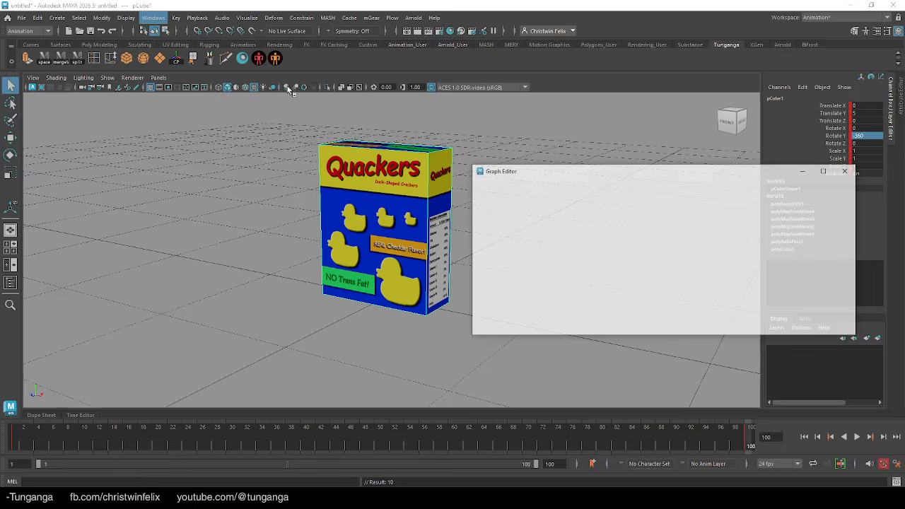
scroll(596, 239, "down", 6)
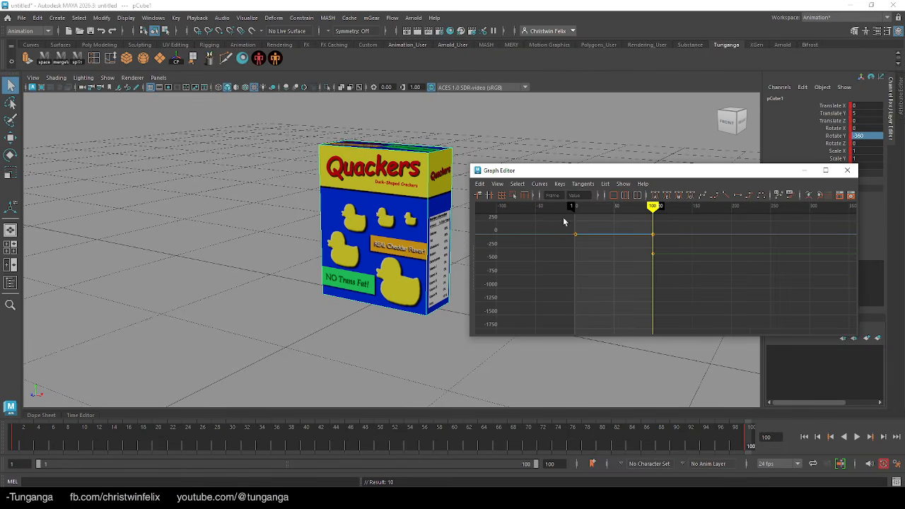
left_click_drag(563, 218, 676, 266)
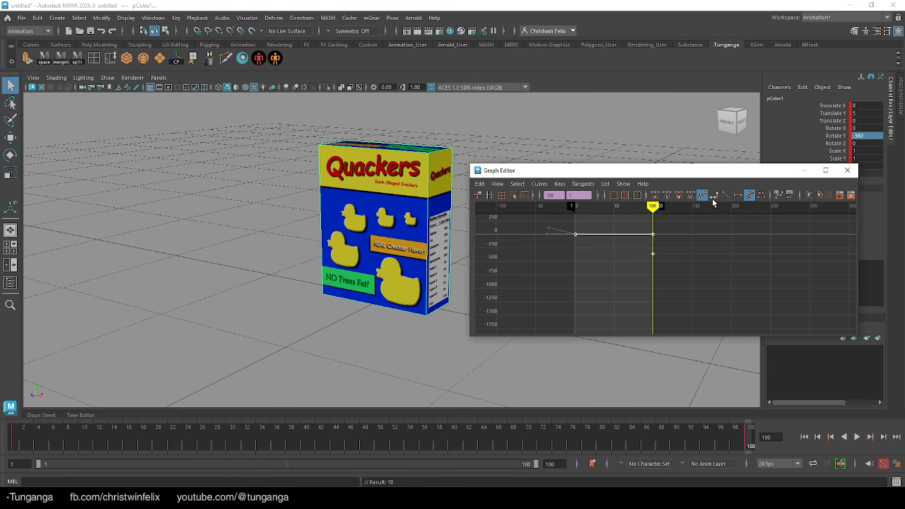
left_click_drag(550, 217, 681, 283)
left_click(714, 196)
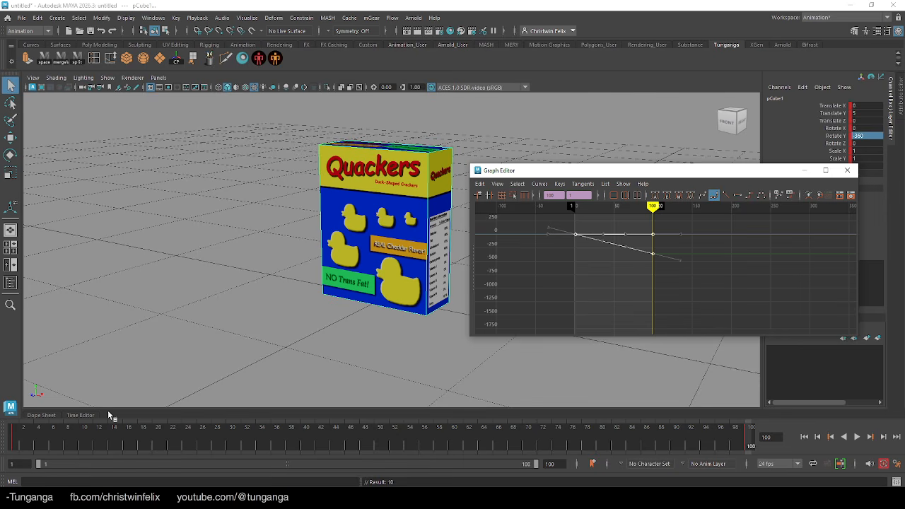
- Play back and scrub through the box's rotation to check its motion
key("alt+v")
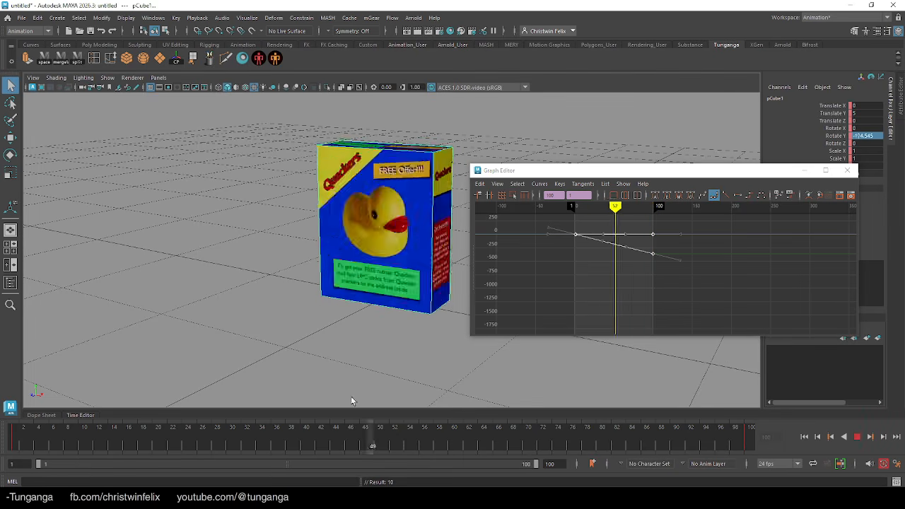
key("alt+v")
left_click_drag(612, 205, 623, 207)
- Convert the box's animation curves to weighted tangents
scroll(596, 255, "up", 4)
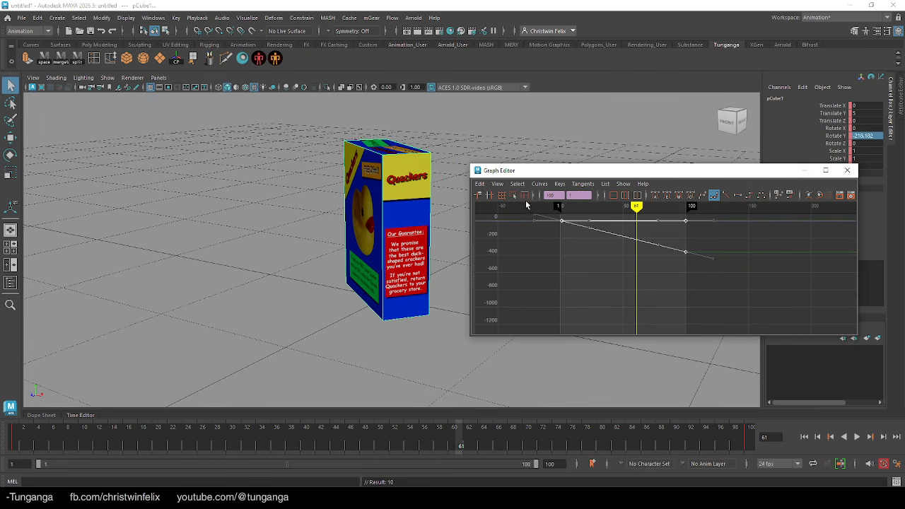
left_click(540, 184)
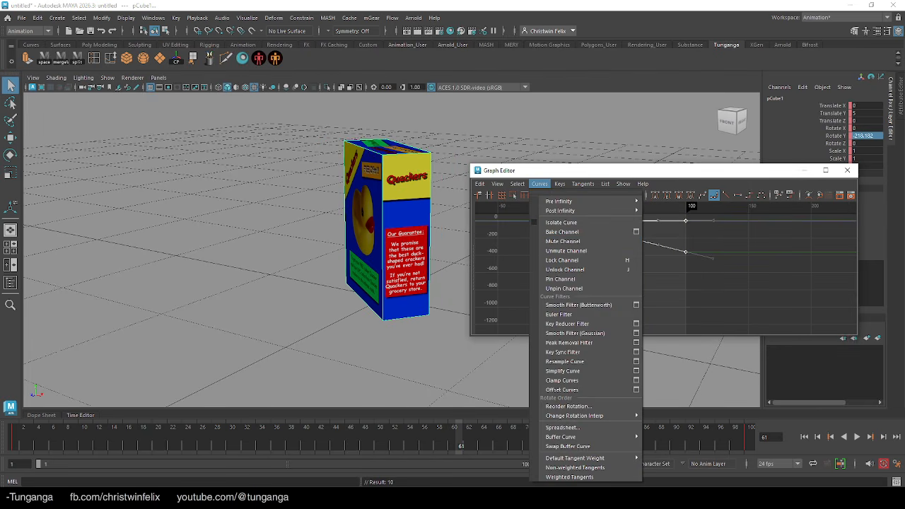
left_click(570, 476)
- Flatten the incoming tangent of the Rotate Y key at frame 100 so the spin eases to a stop
left_click_drag(645, 242, 635, 253)
key("ctrl+z")
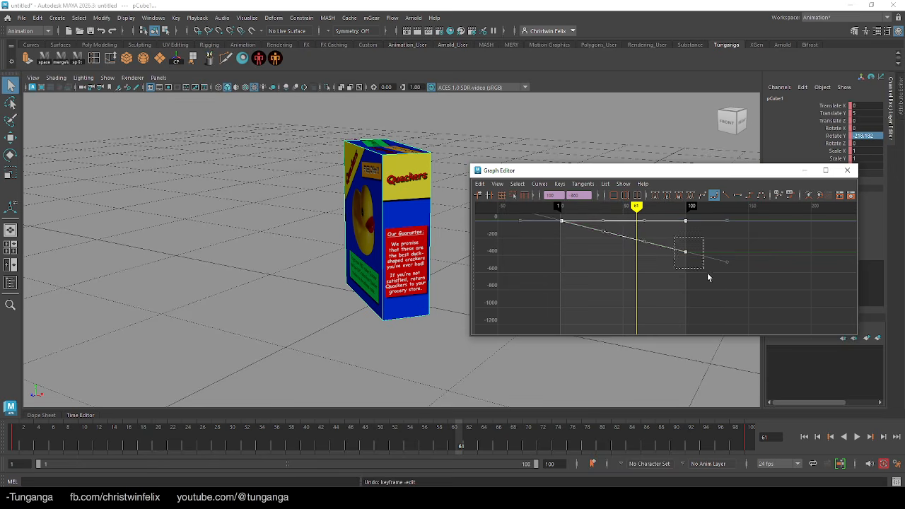
left_click_drag(708, 274, 708, 274)
left_click_drag(630, 247, 627, 249)
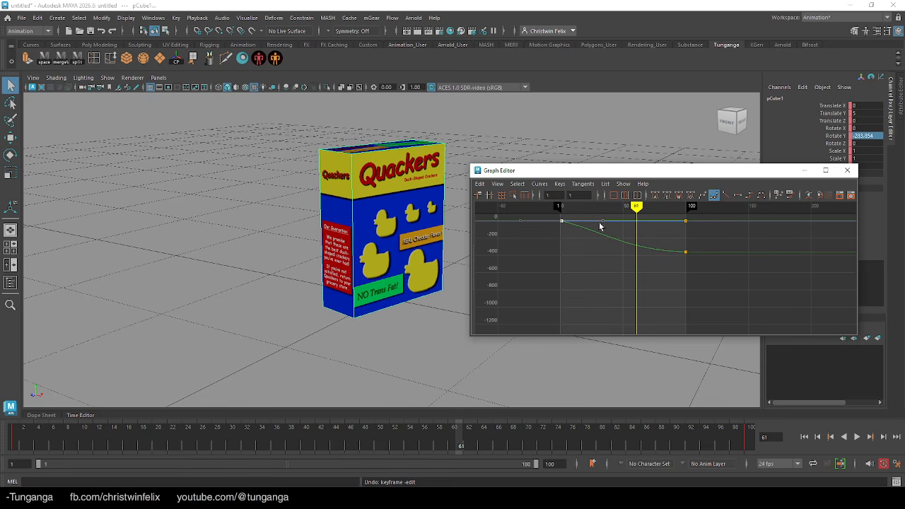
middle_click_drag(602, 220, 598, 244)
key("ctrl+z")
mouse_move(605, 221)
middle_mouse_down()
mouse_move(610, 238)
mouse_move(622, 215)
mouse_move(615, 208)
middle_mouse_up()
key("ctrl+z")
- Flatten and lengthen the Rotate Y outgoing tangent at frame 1 so the box's spin eases in
left_click(554, 231)
middle_click_drag(605, 235, 636, 221)
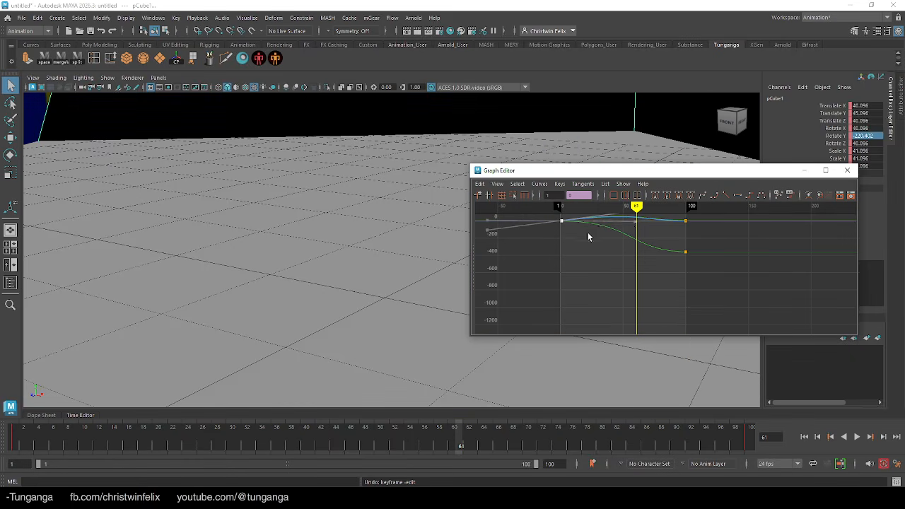
middle_click_drag(598, 259, 596, 297, "alt")
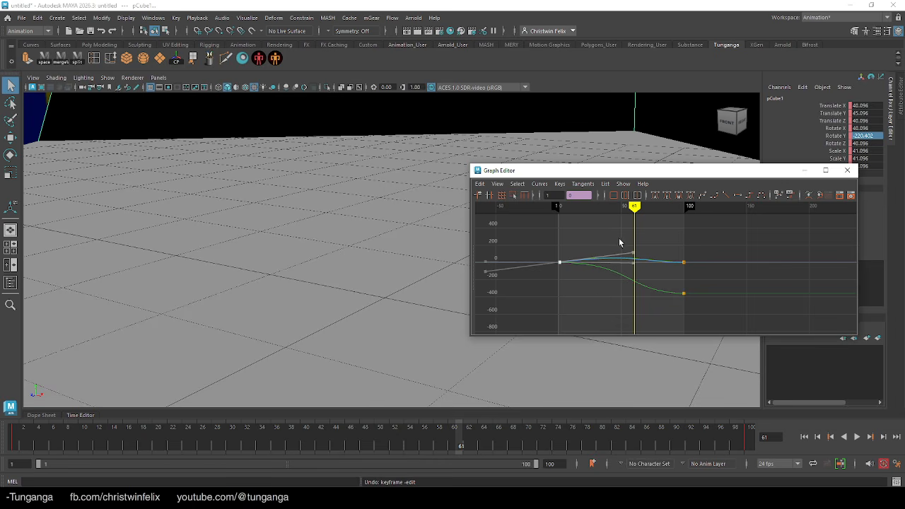
- Level the outgoing tangents of the box's other channels at frame 1 so only Rotate Y changes over time
left_click_drag(640, 258, 632, 257)
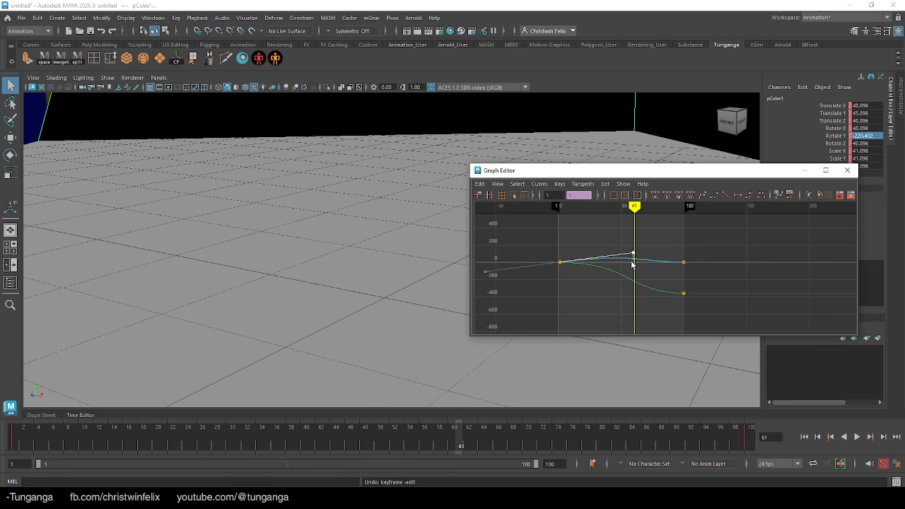
middle_click_drag(632, 253, 632, 260)
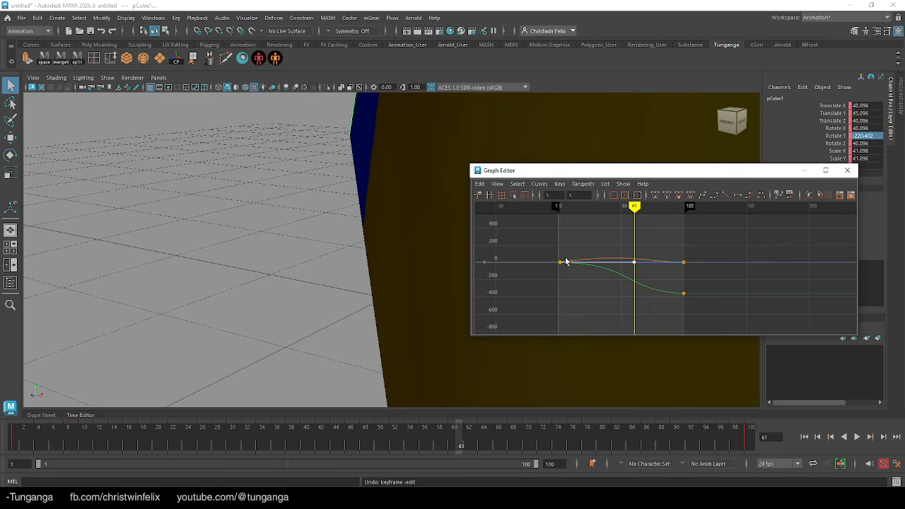
left_click_drag(551, 250, 566, 269)
middle_click_drag(632, 252, 638, 260)
key("ctrl+z")
left_click_drag(645, 253, 637, 257)
middle_click_drag(634, 254, 639, 263)
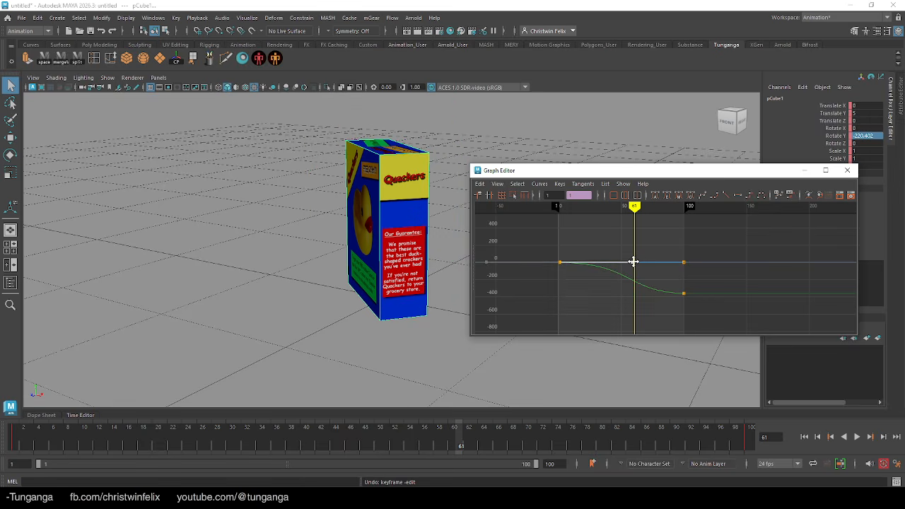
- Check the box's eased spin by scrubbing and playback, close the Graph Editor and return to frame 1
left_click_drag(20, 433, 743, 429)
left_click(847, 170)
key("alt+v")
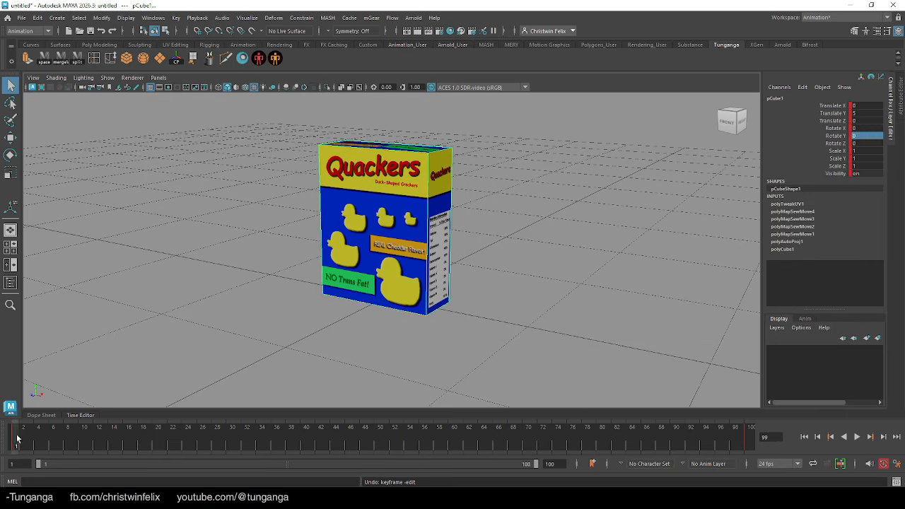
left_click(14, 432)
- Create a Camera and Aim and move the whole rig in front of the box, raised about 6.1 units
scroll(218, 204, "down", 4)
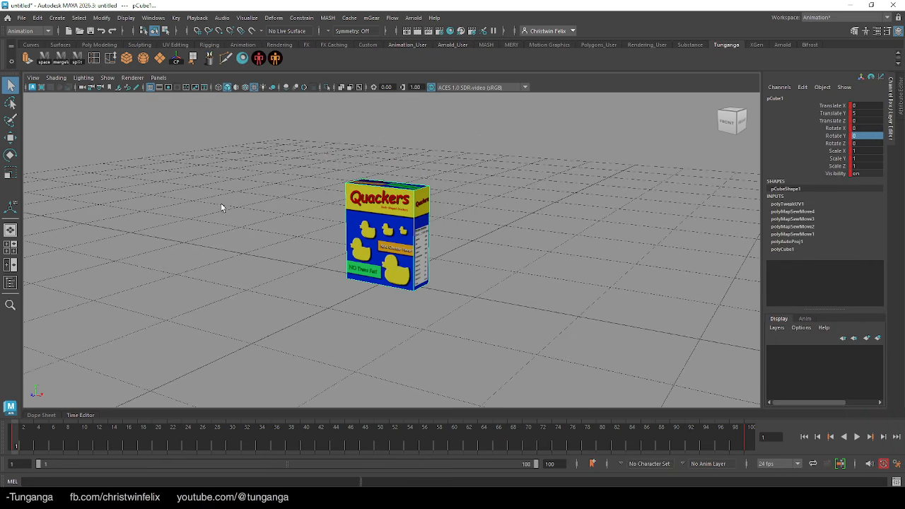
left_click(51, 20)
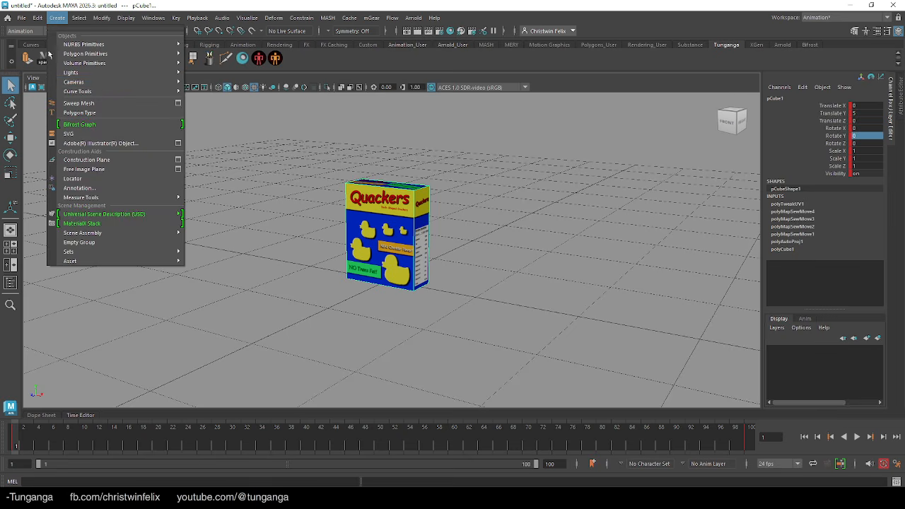
mouse_move(172, 82)
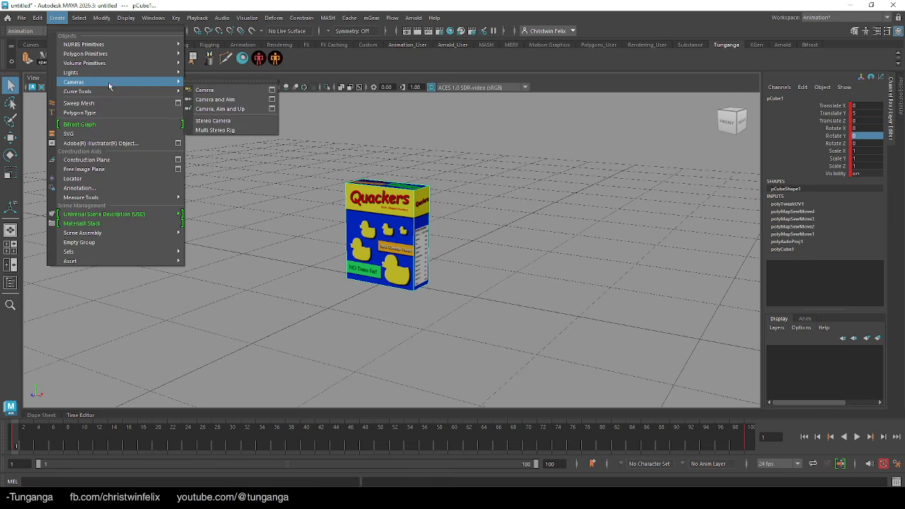
left_click(222, 100)
key("w")
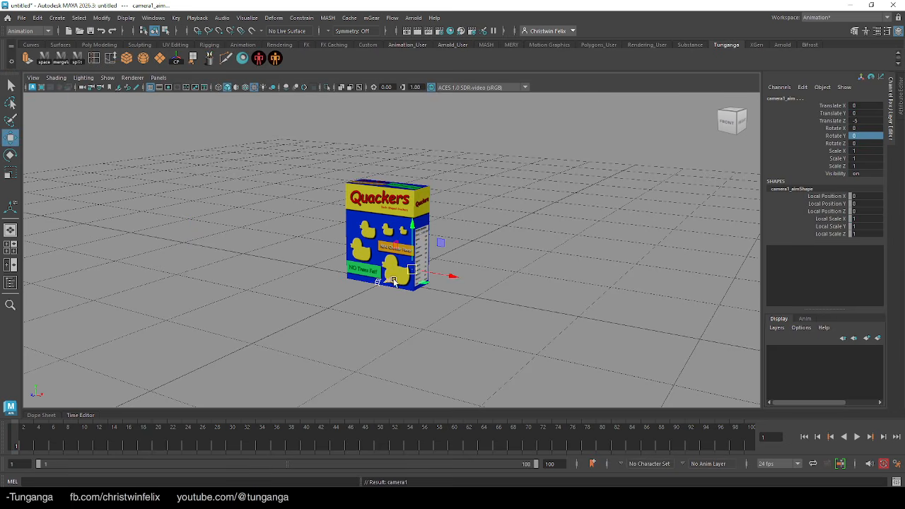
left_click_drag(389, 280, 259, 334)
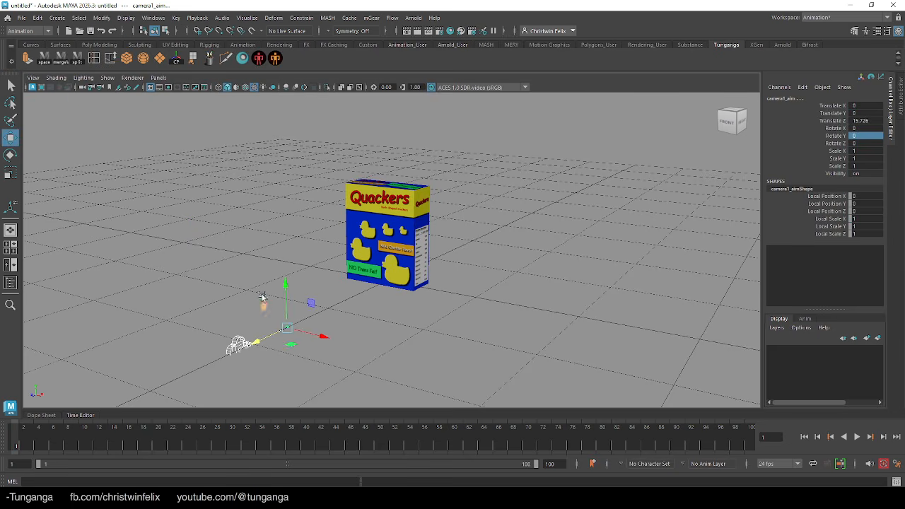
left_click_drag(281, 286, 281, 217)
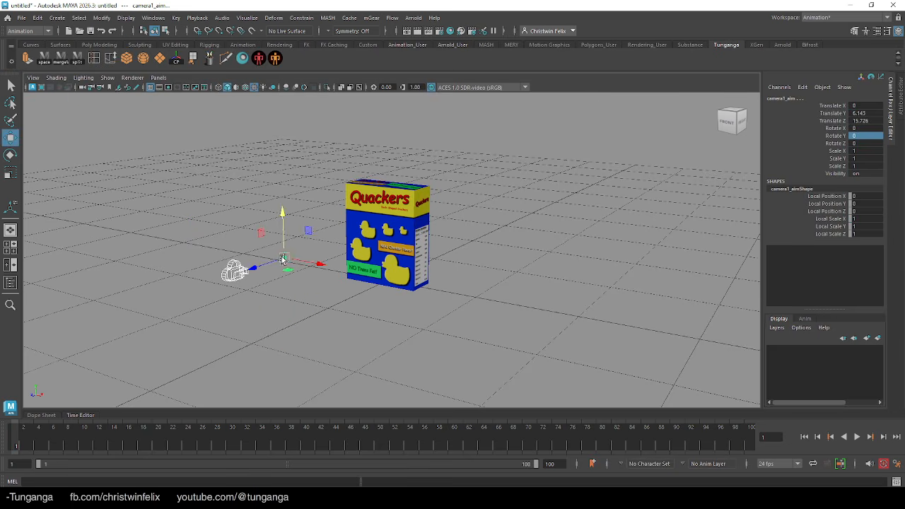
- Move the camera's aim onto the box at about Z 0.9 and pull the camera back to about Z 25.2
key("q")
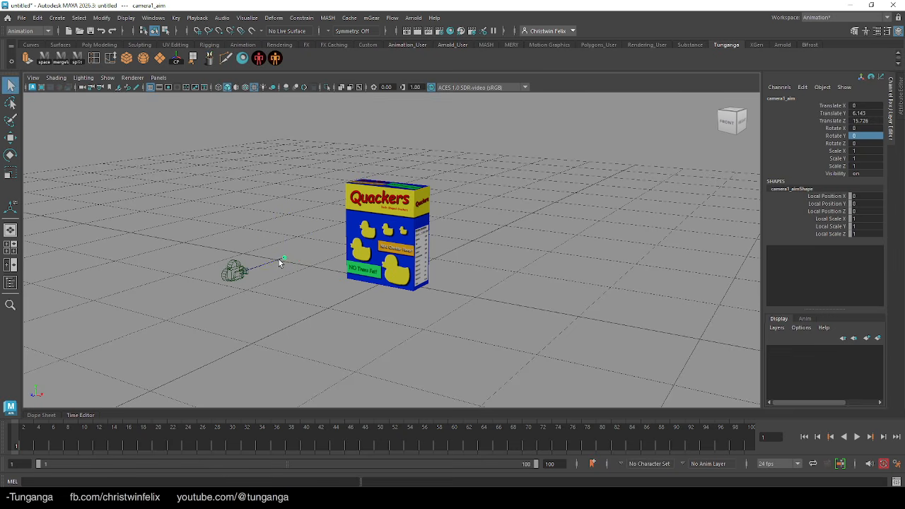
key("w")
left_click_drag(251, 269, 362, 245)
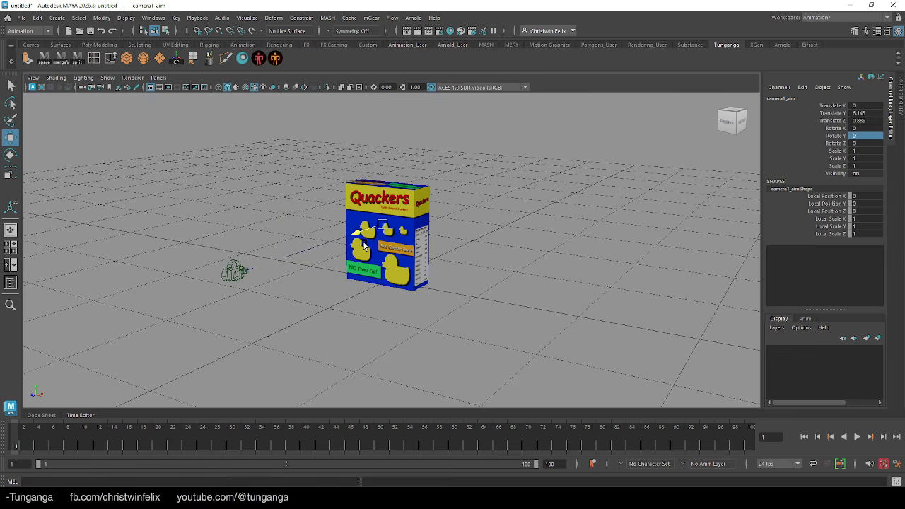
left_click(228, 275)
left_click_drag(214, 284, 173, 305)
- Look through camera1 in the viewport and pull it back to about Z 37.3 to frame the whole box
left_click_drag(290, 301, 331, 292, "alt")
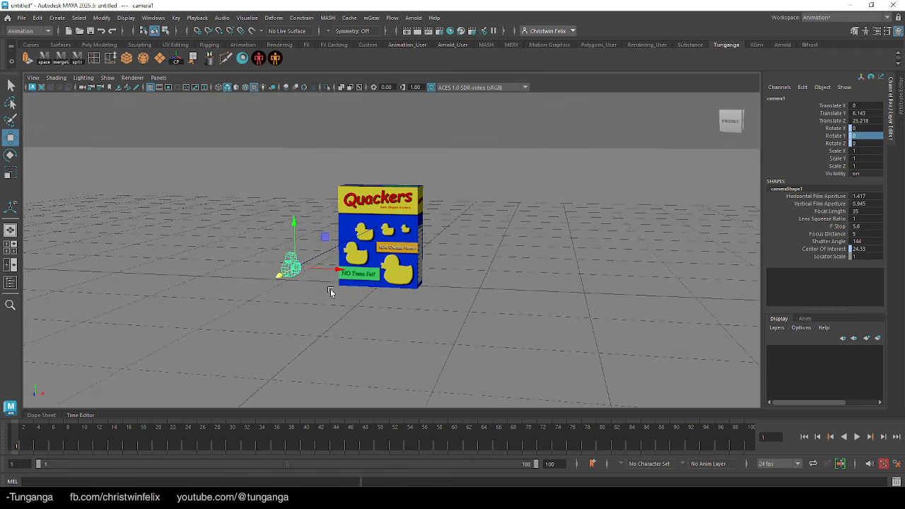
left_click(159, 79)
mouse_move(174, 89)
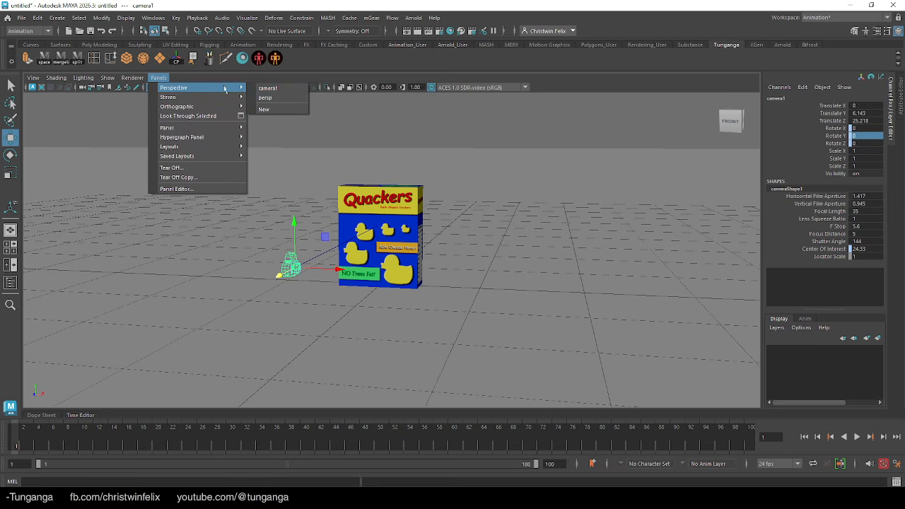
left_click(269, 89)
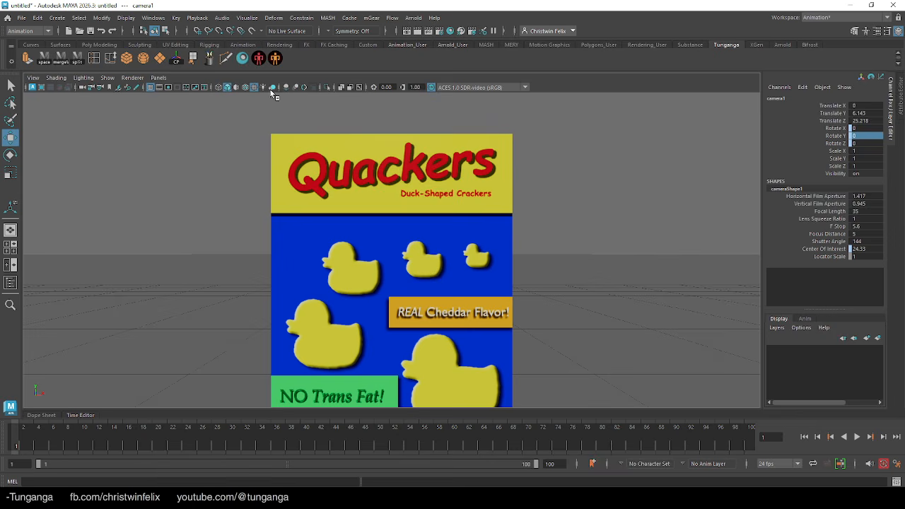
right_click_drag(590, 264, 461, 258, "alt")
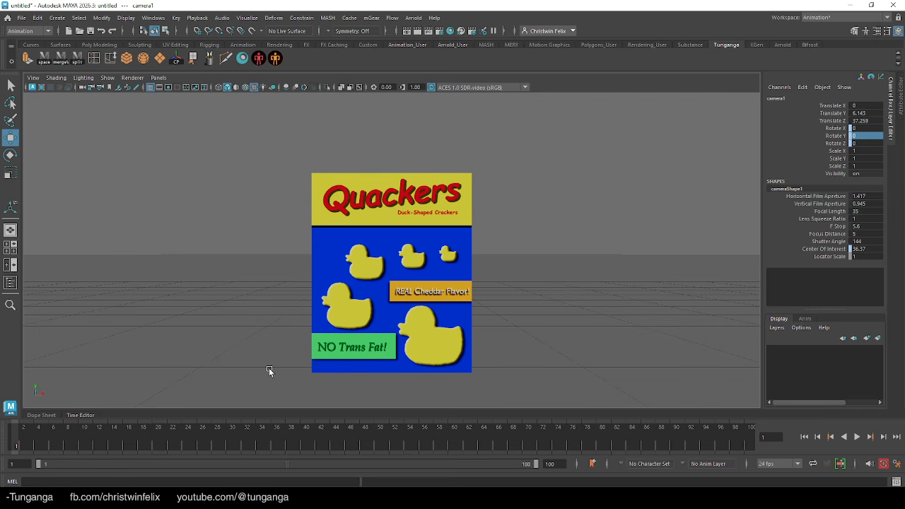
- Key the camera in a close top-down view of the box at frame 1 and a pulled-back one, about Y 54.7, at frame 19
left_click_drag(380, 286, 380, 346, "alt")
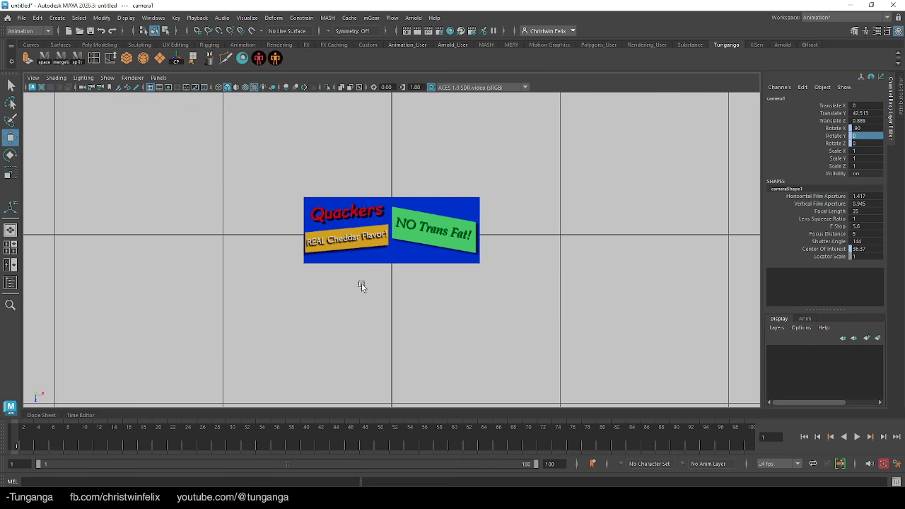
right_click_drag(384, 252, 697, 204, "alt")
middle_click_drag(487, 200, 482, 236, "alt")
left_click_drag(25, 447, 149, 430)
right_click_drag(452, 339, 140, 305, "alt")
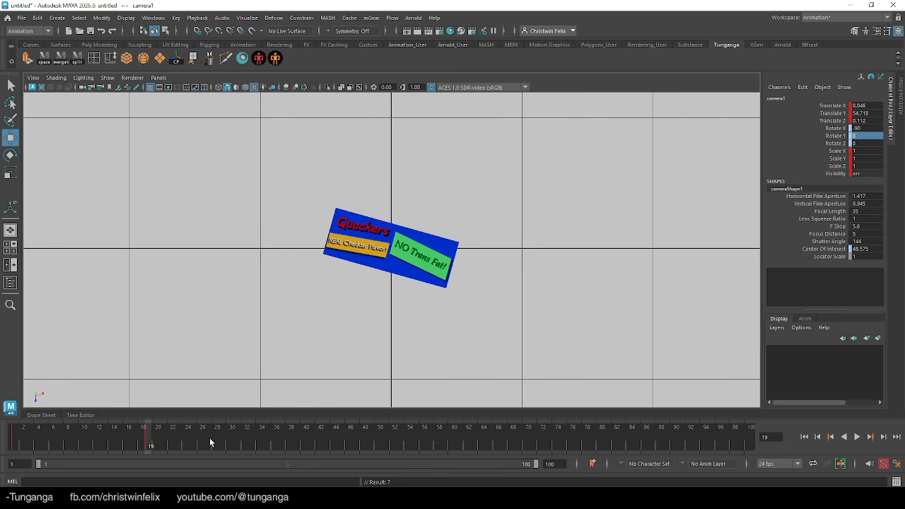
- Key the camera at frame 100 in a low three-quarter view of the box's front and scrub back to frame 1
left_click_drag(211, 443, 752, 427)
left_click_drag(499, 363, 421, 280, "alt")
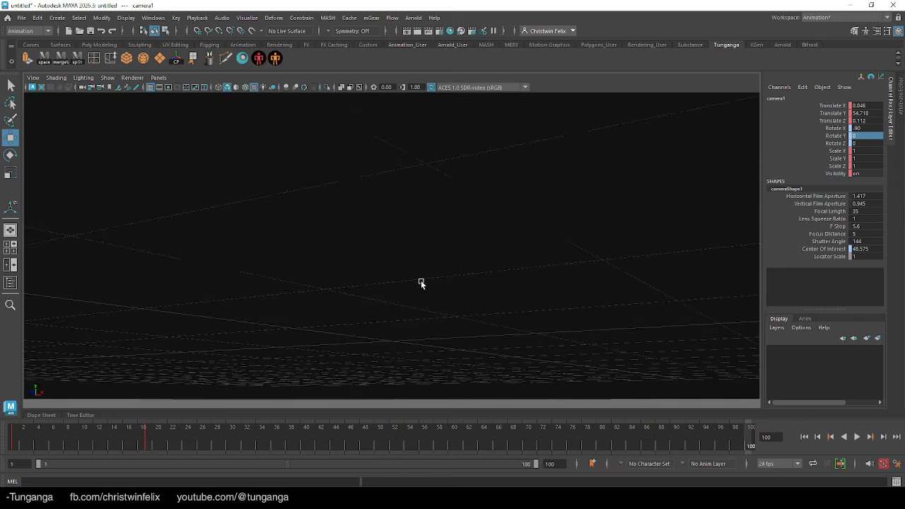
right_click_drag(420, 280, 486, 300, "alt")
right_click_drag(378, 272, 419, 283, "alt")
mouse_move(418, 284)
middle_mouse_down("alt")
mouse_move(429, 314)
mouse_move(428, 287)
middle_mouse_up("alt")
left_click_drag(428, 287, 426, 296, "alt")
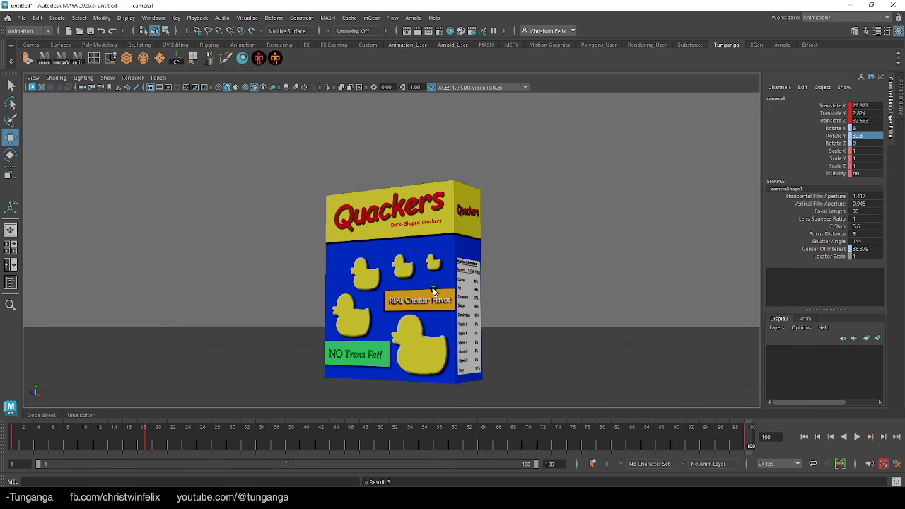
left_click_drag(732, 442, 16, 440)
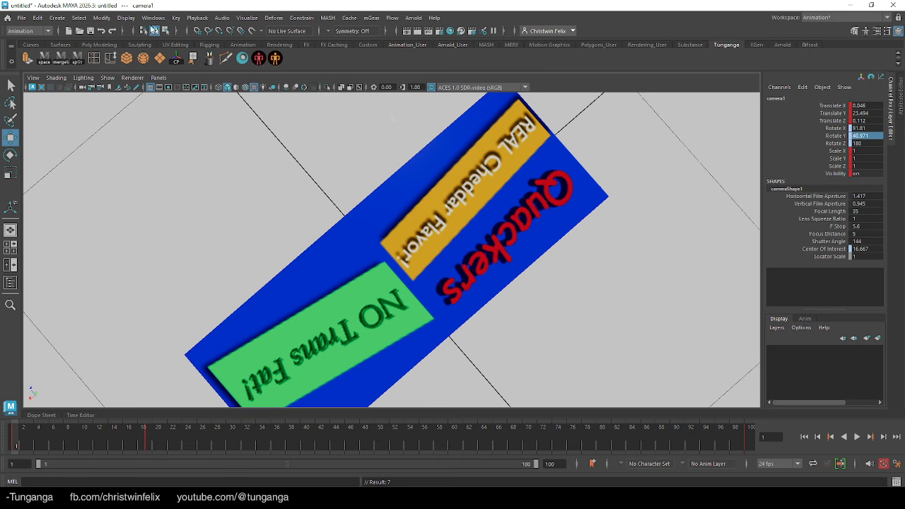
- Open the Graph Editor and change all of the camera's stepped keys to clamped tangents
left_click(154, 18)
mouse_move(201, 86)
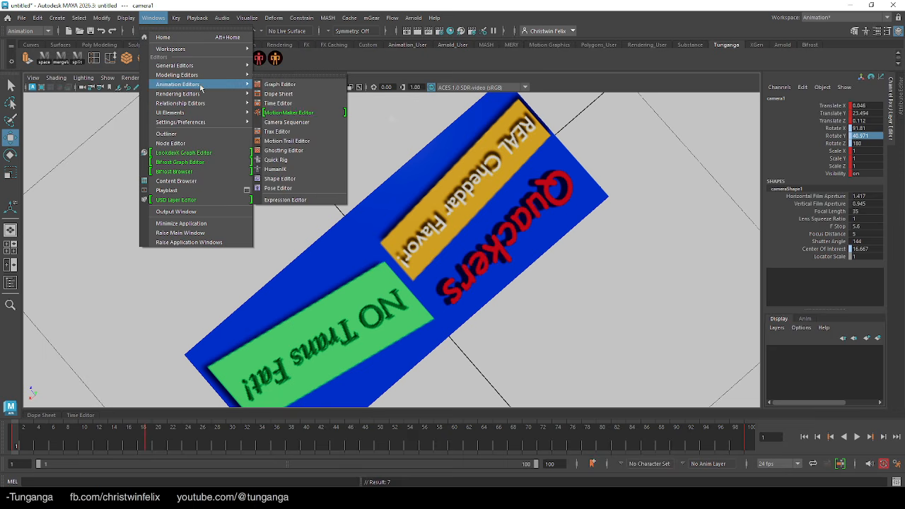
left_click(282, 85)
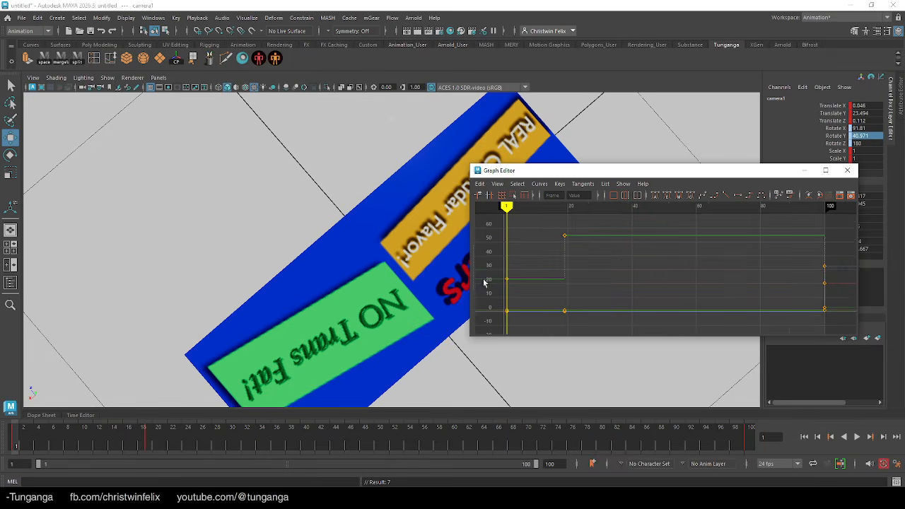
key("a")
left_click_drag(536, 229, 810, 314)
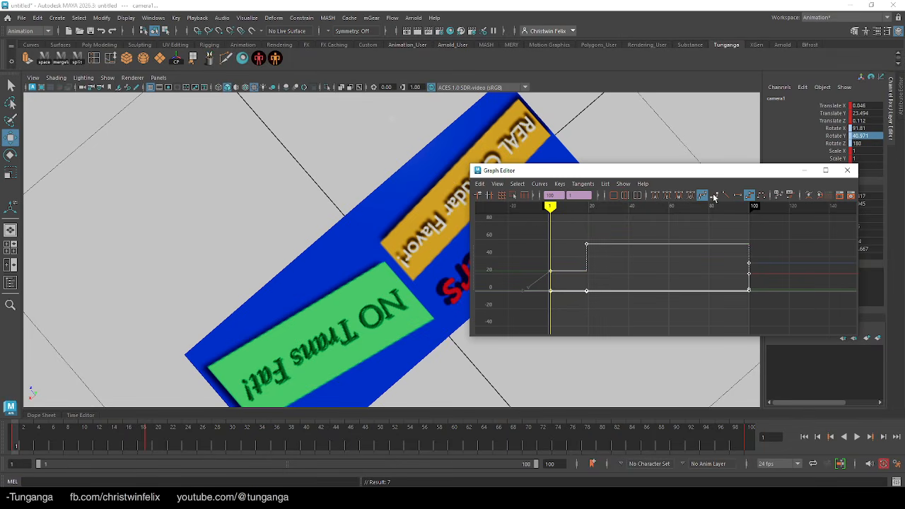
left_click(715, 195)
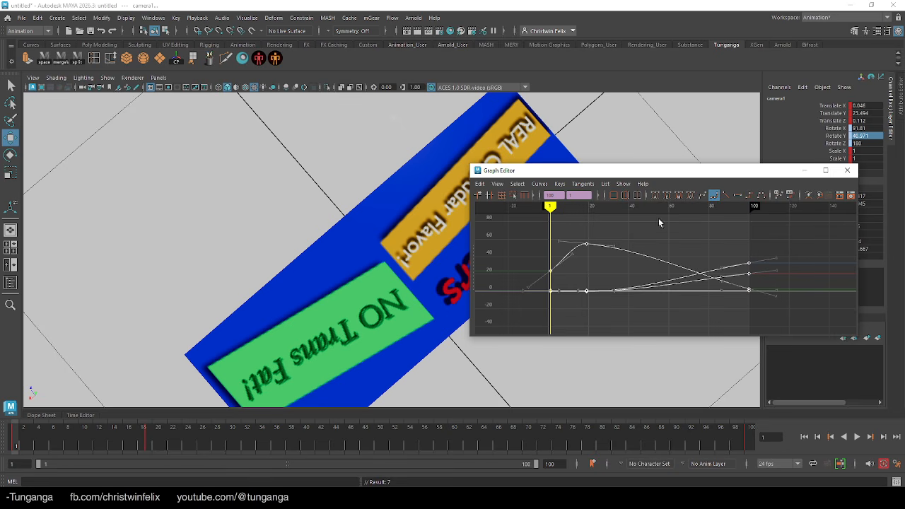
- Steepen the camera's Translate Y tangent at frame 1, flatten the one at frame 100, and play back the move
left_click_drag(550, 272, 553, 275)
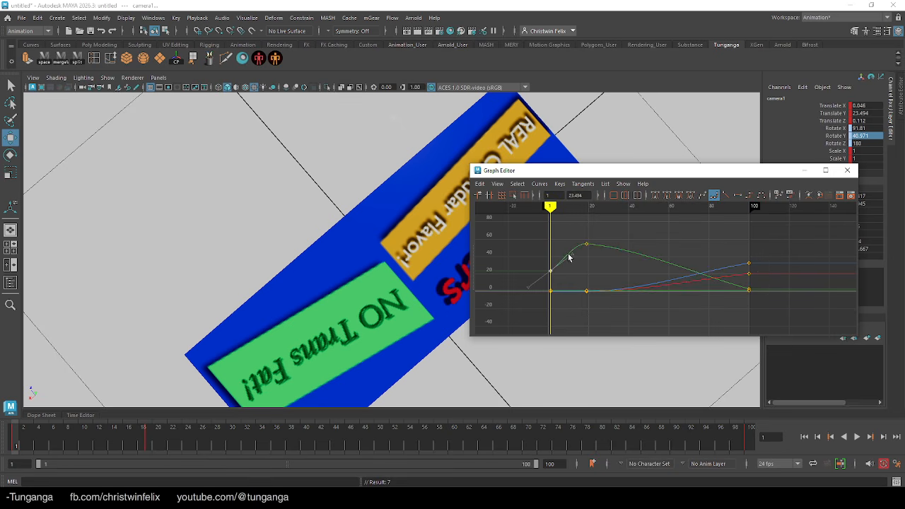
left_click_drag(566, 253, 559, 251)
left_click_drag(745, 288, 716, 295)
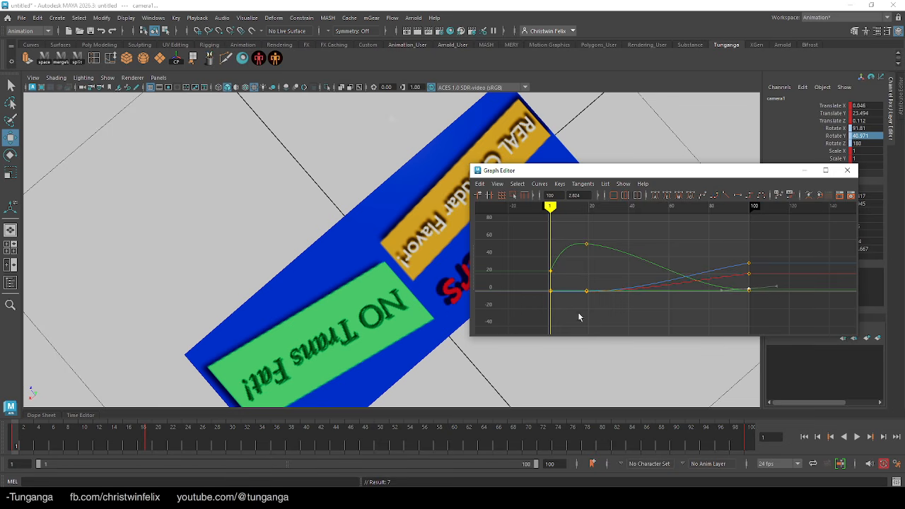
key("alt+v")
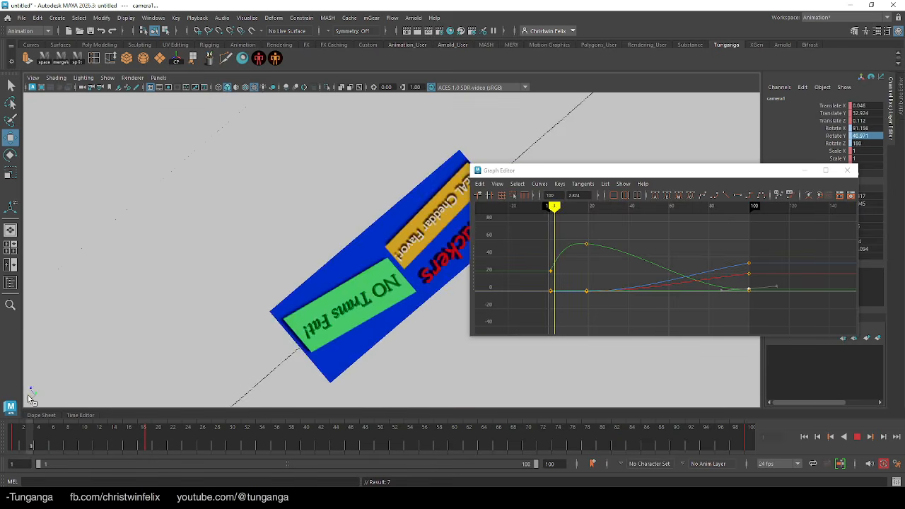
key("alt+v")
- Flatten the camera's Translate Y outgoing tangent at frame 1 and play back the move
left_click_drag(581, 237, 616, 242)
left_click_drag(535, 260, 573, 271)
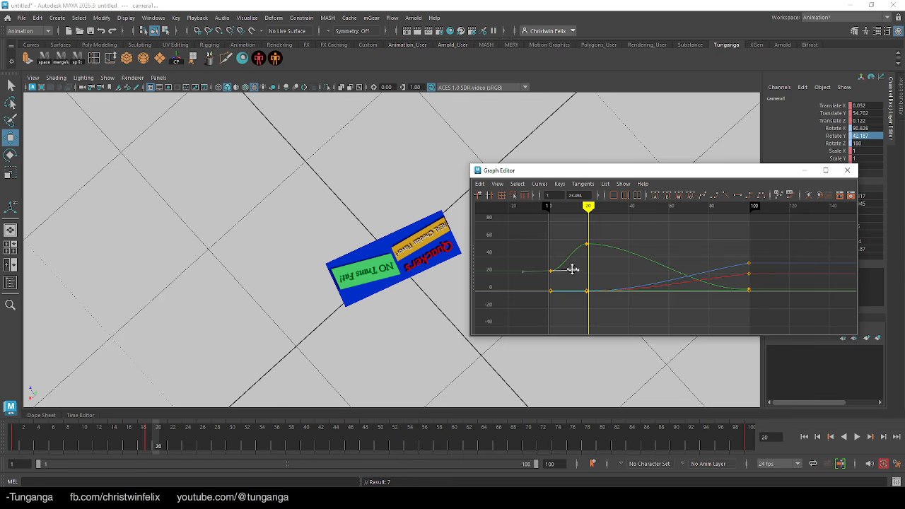
left_click_drag(7, 441, 234, 368)
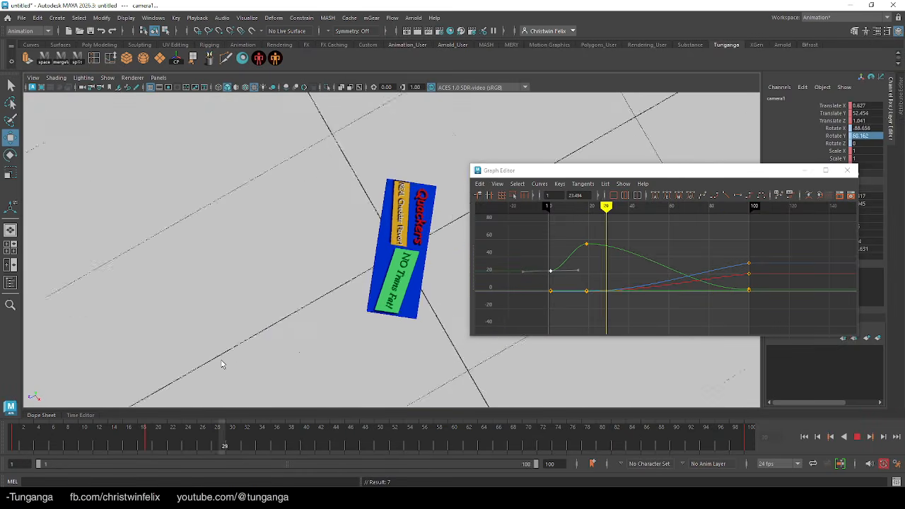
- Delete the camera's Translate Y key at frame 19 and the remaining camera keys on that frame
left_click_drag(580, 229, 606, 262)
key("Delete")
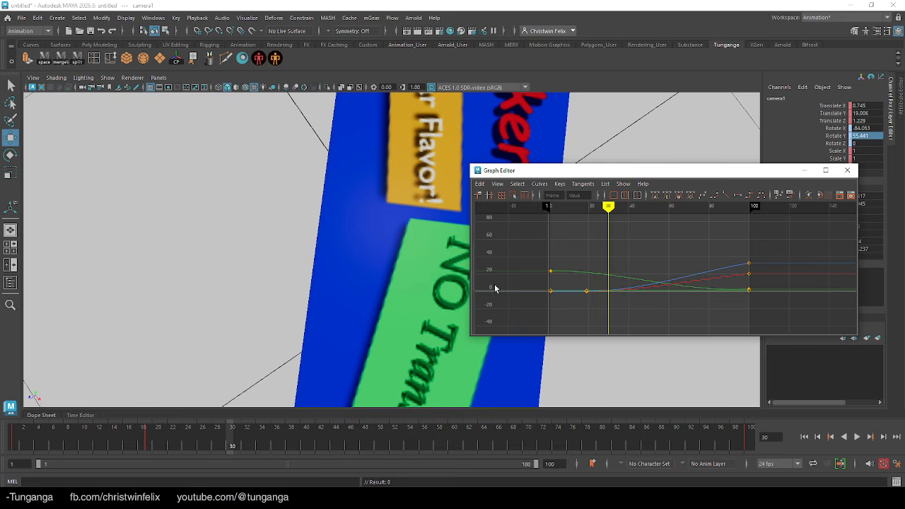
left_click_drag(102, 442, 13, 440)
left_click(150, 445)
right_click(150, 444)
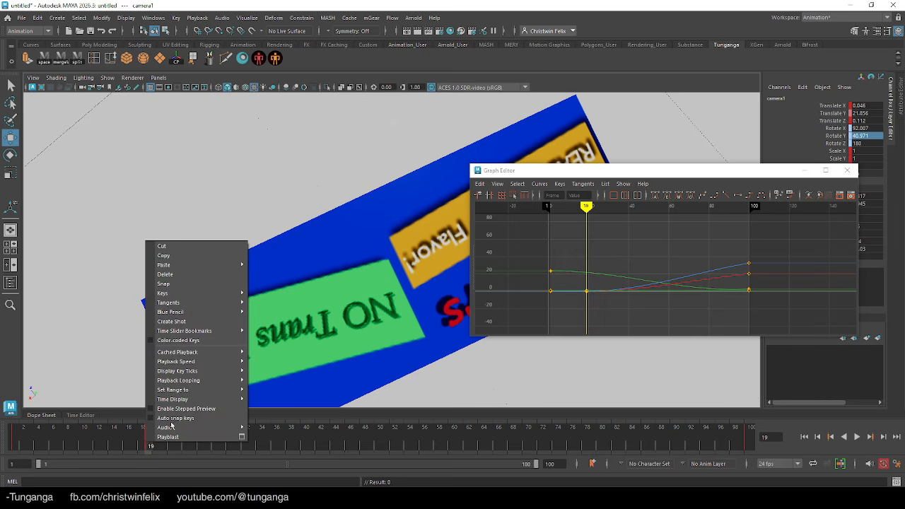
left_click(186, 276)
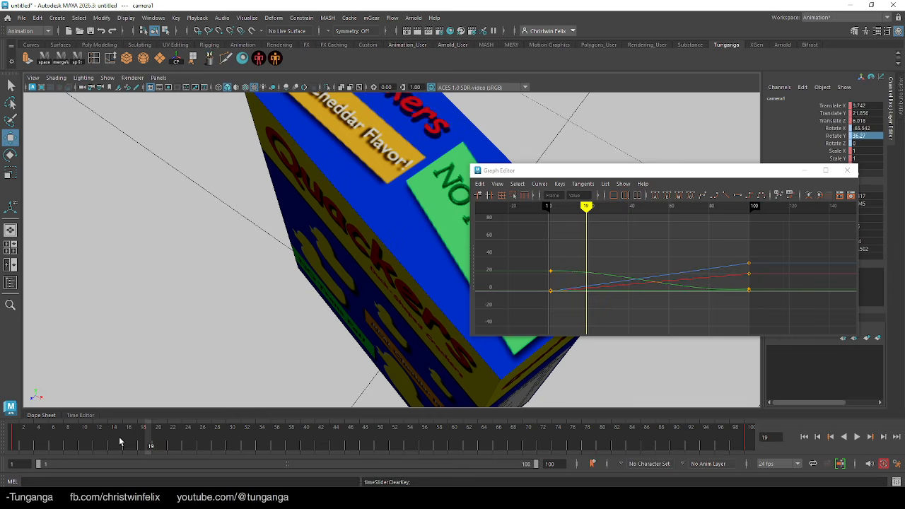
- Pull the camera back above the box at frame 1, key it there, scrub to frame 100, and play back the move
left_click(2, 439)
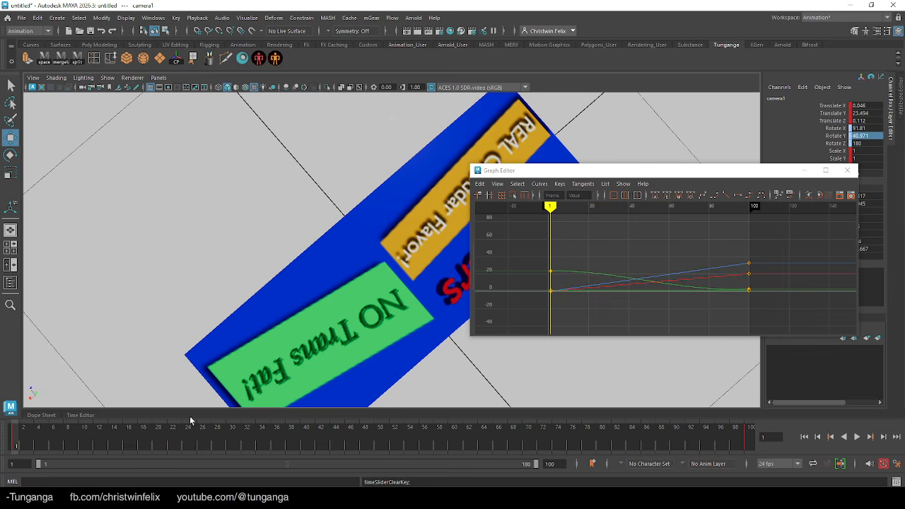
left_click_drag(338, 310, 193, 315, "alt")
scroll(368, 322, "down", 2)
key("s")
left_click_drag(17, 443, 806, 402)
left_click_drag(397, 329, 226, 326, "alt")
key("alt+v")
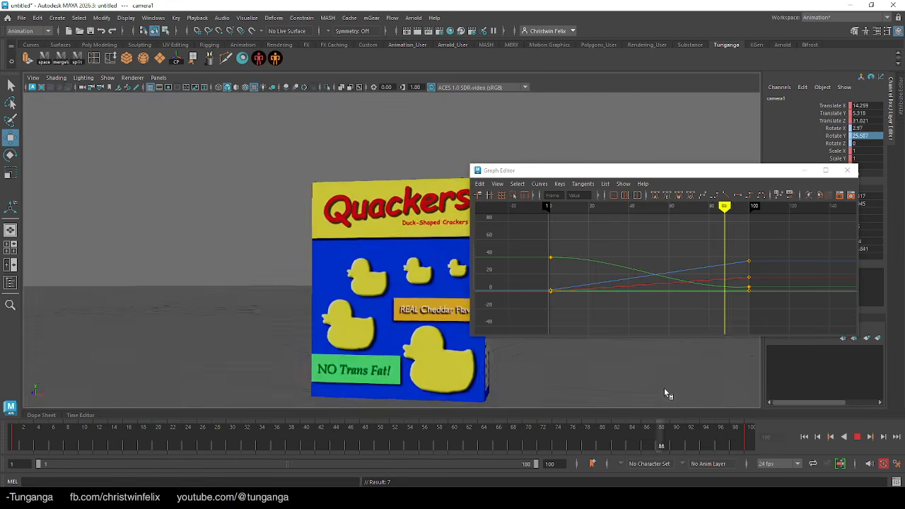
- Reframe the camera on the box at frame 58, key it there, and scrub to frame 100
left_click_drag(664, 388, 452, 378)
right_click_drag(449, 345, 245, 357, "alt")
key("s")
left_click_drag(354, 442, 797, 463)
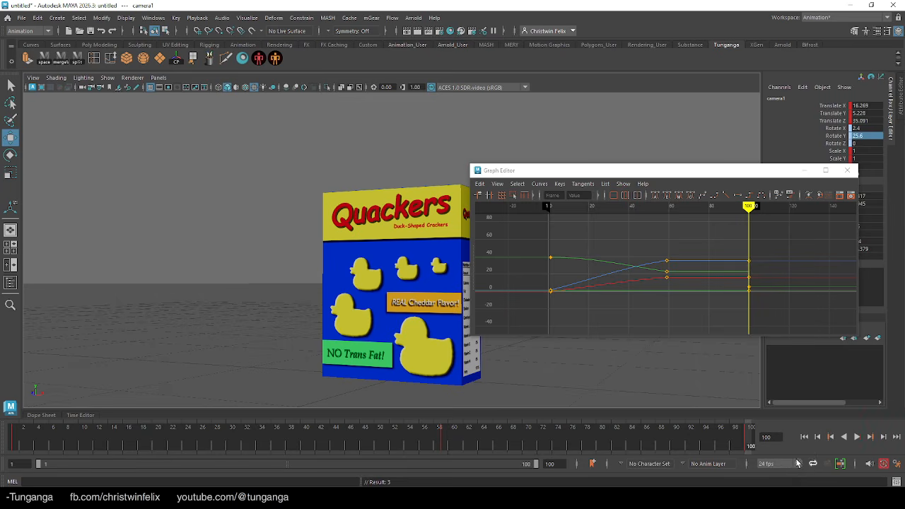
- Change all of the camera's keys to spline tangents, close the Graph Editor, and scrub through the move
left_click_drag(539, 242, 792, 323)
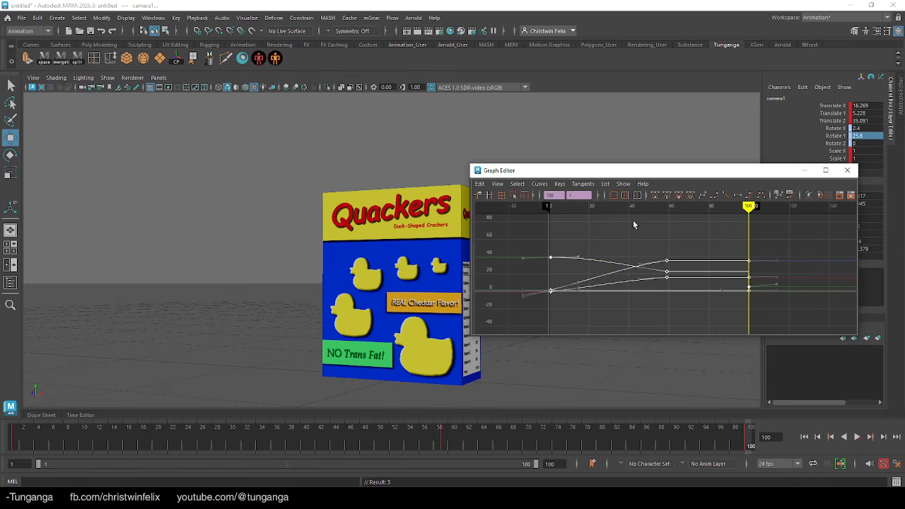
left_click(702, 195)
mouse_move(209, 440)
left_mouse_down()
mouse_move(59, 439)
mouse_move(186, 449)
mouse_move(717, 448)
mouse_move(38, 445)
mouse_move(738, 446)
mouse_move(539, 434)
mouse_move(166, 442)
mouse_move(191, 433)
mouse_move(720, 445)
left_mouse_up()
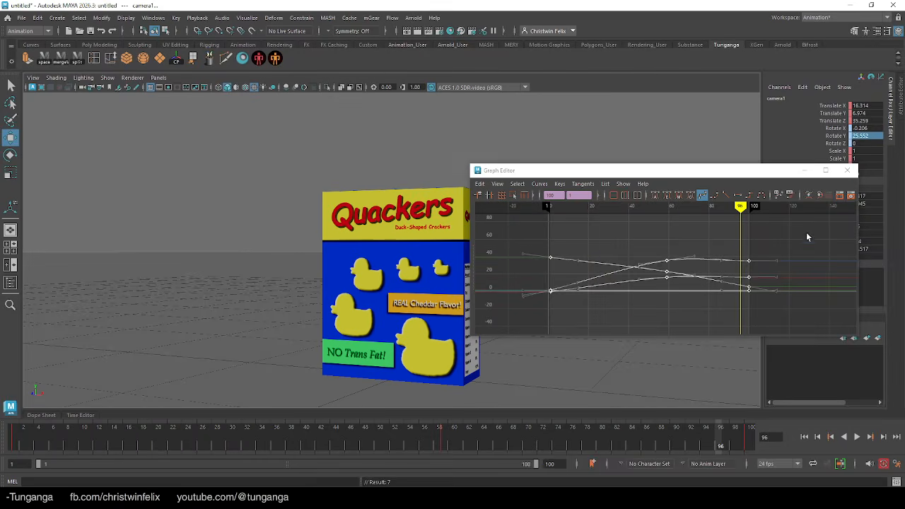
left_click(847, 171)
mouse_move(21, 434)
left_mouse_down()
mouse_move(726, 422)
mouse_move(320, 414)
mouse_move(284, 424)
left_mouse_up()
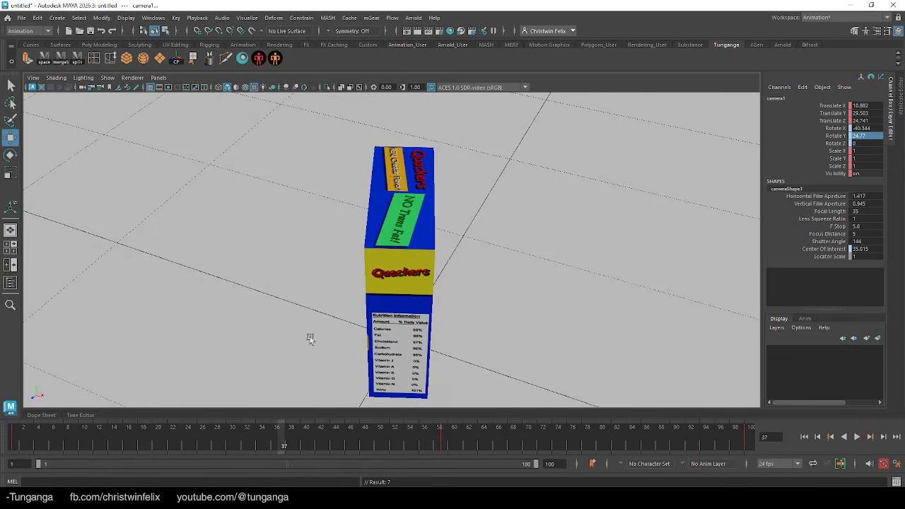
- Preview the animation in the Arnold RenderView from camera1 at several frames up to frame 100, and close the preview
left_click(424, 33)
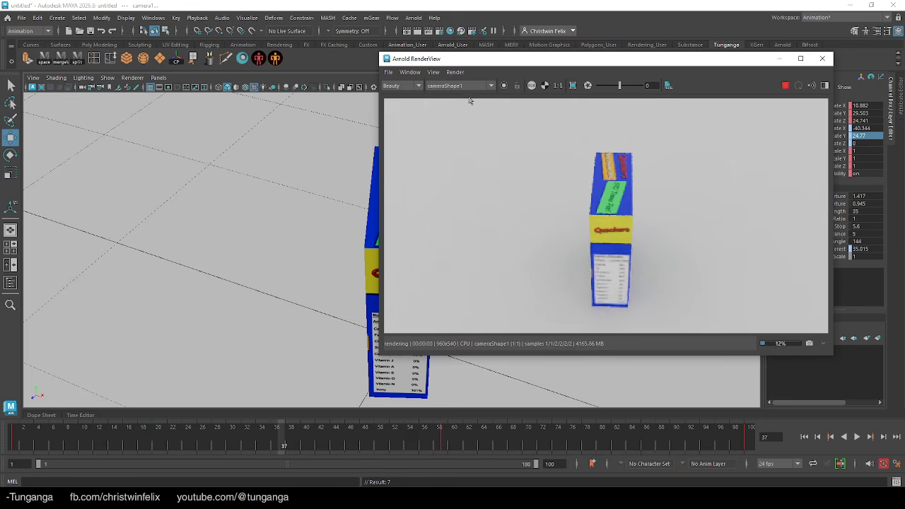
mouse_move(19, 439)
left_mouse_down()
mouse_move(750, 440)
mouse_move(5, 446)
left_mouse_up()
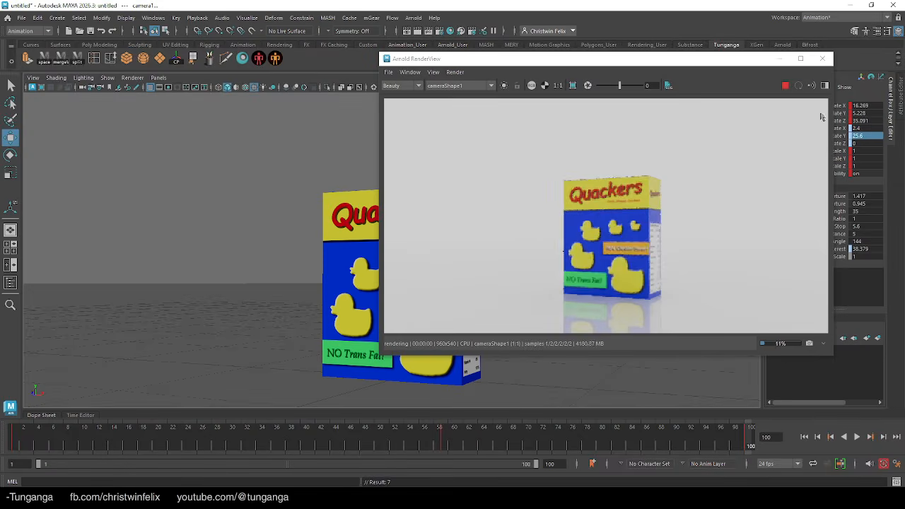
left_click(824, 60)
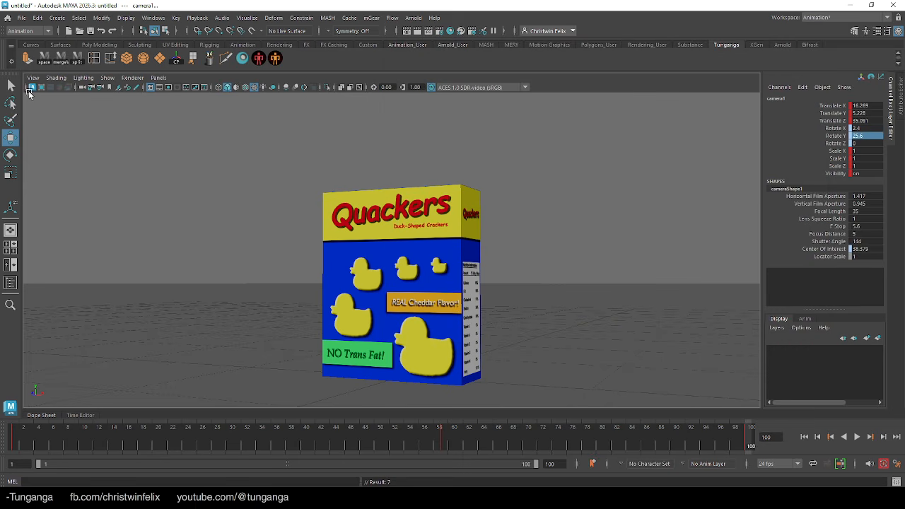
- Switch to the Rendering menu set, and set the render output to jpeg with the name.#.ext frame naming
left_click(25, 31)
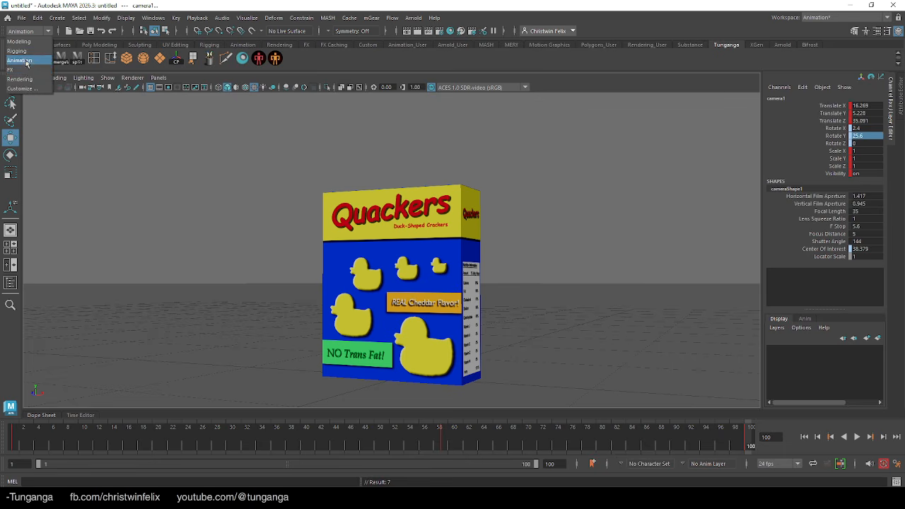
left_click(31, 81)
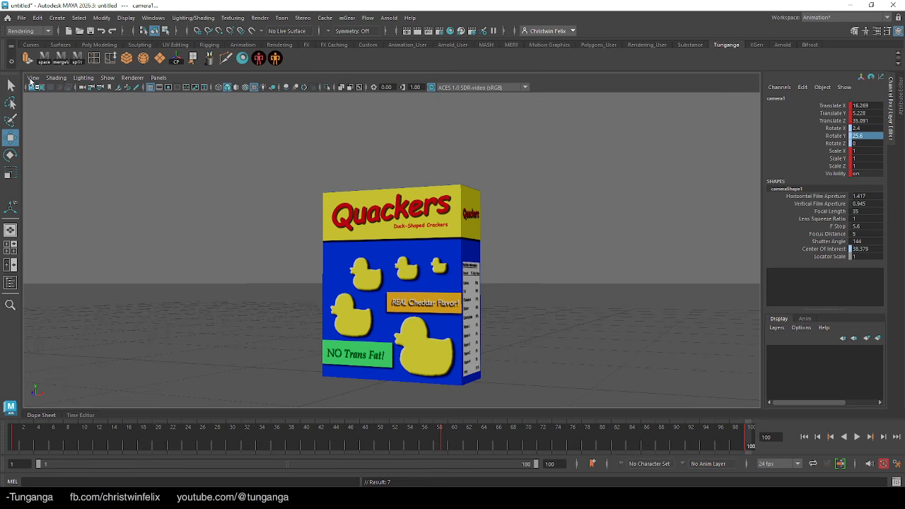
left_click(439, 31)
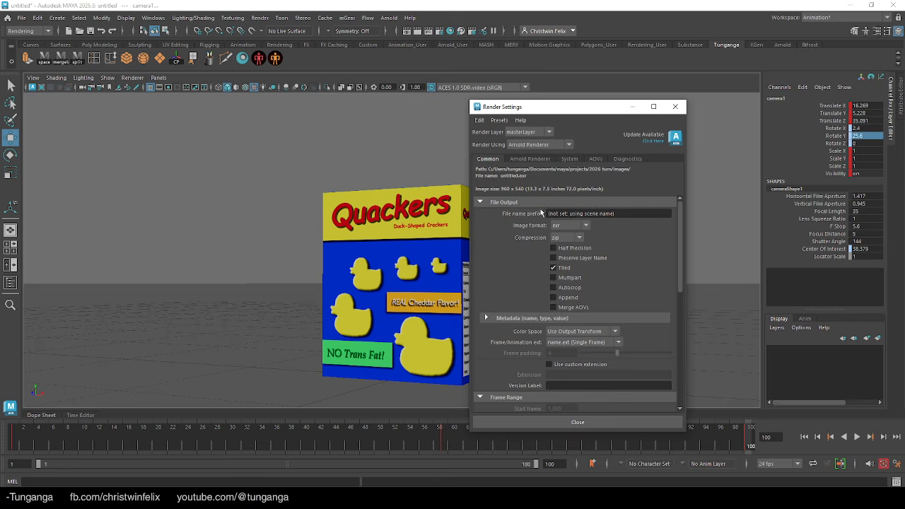
left_click(566, 225)
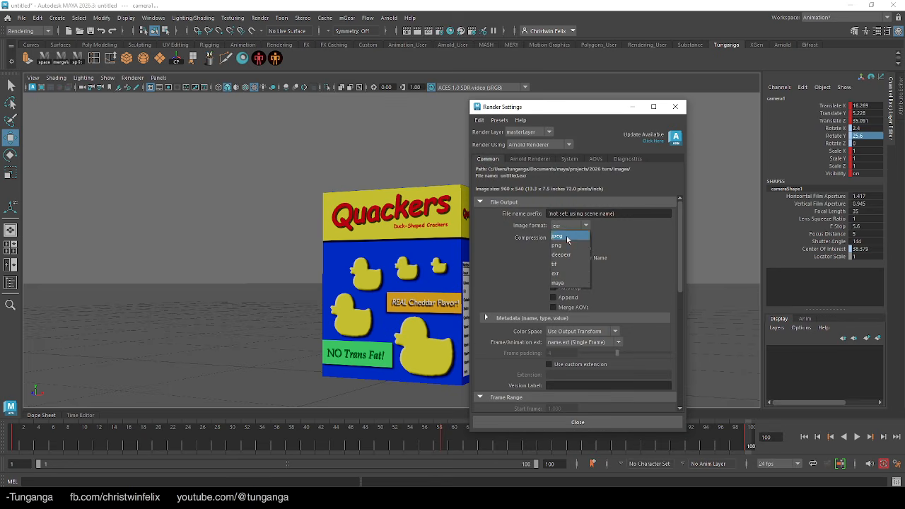
left_click(567, 236)
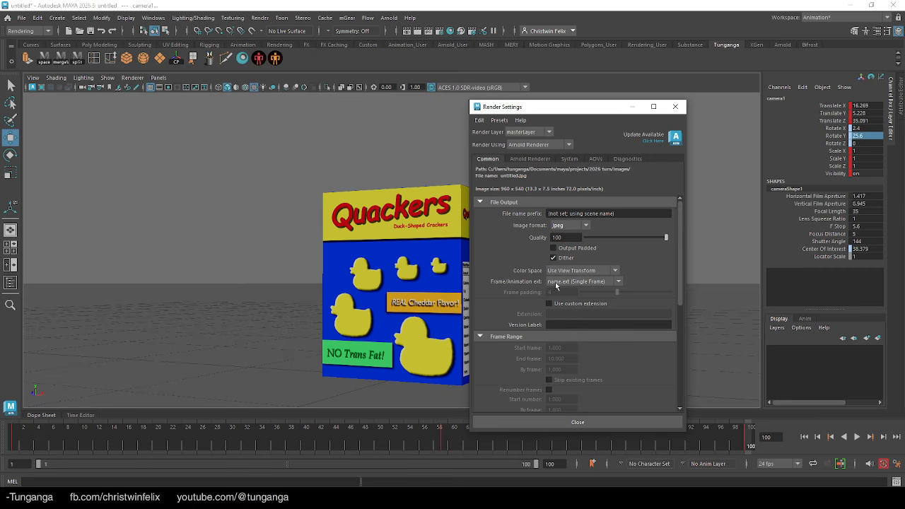
left_click(564, 282)
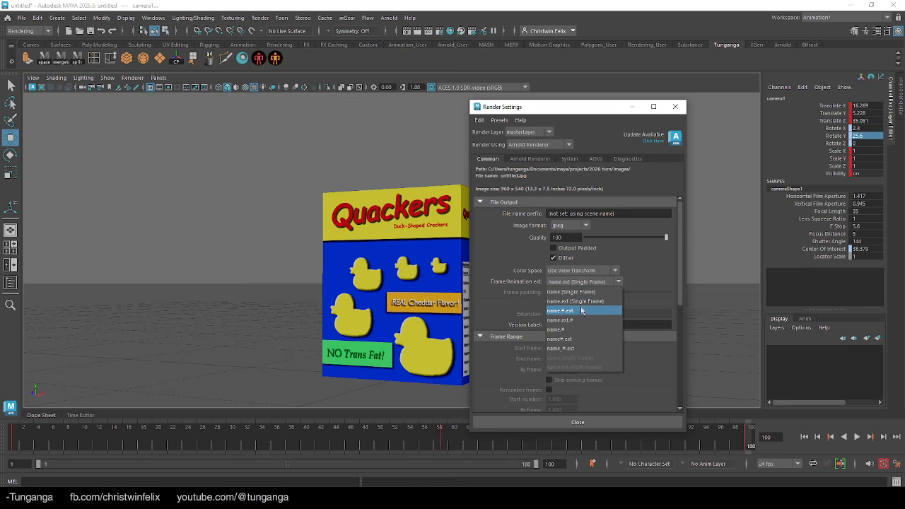
left_click(569, 313)
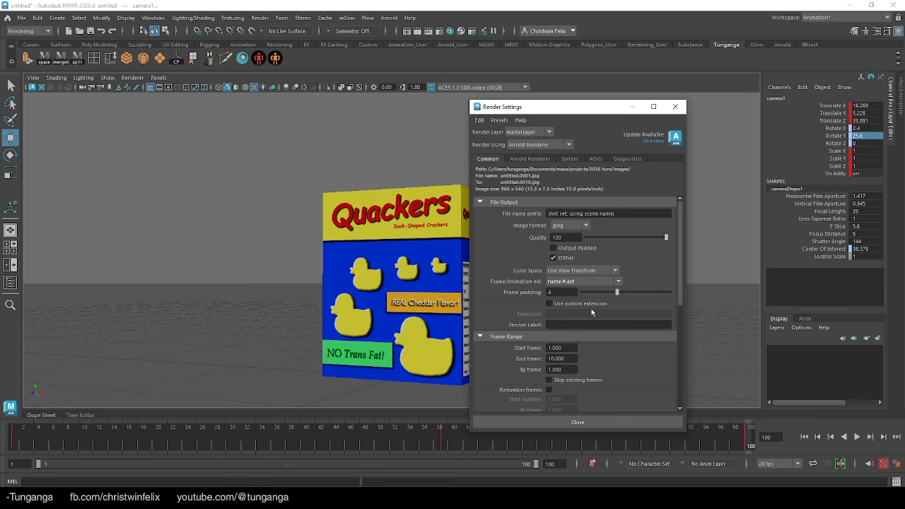
- Set the render's end frame to 100 and its renderable camera to camera1, and close the render settings
left_click(551, 359)
type("0")
type("0")
key("Return")
left_click_drag(682, 279, 660, 347)
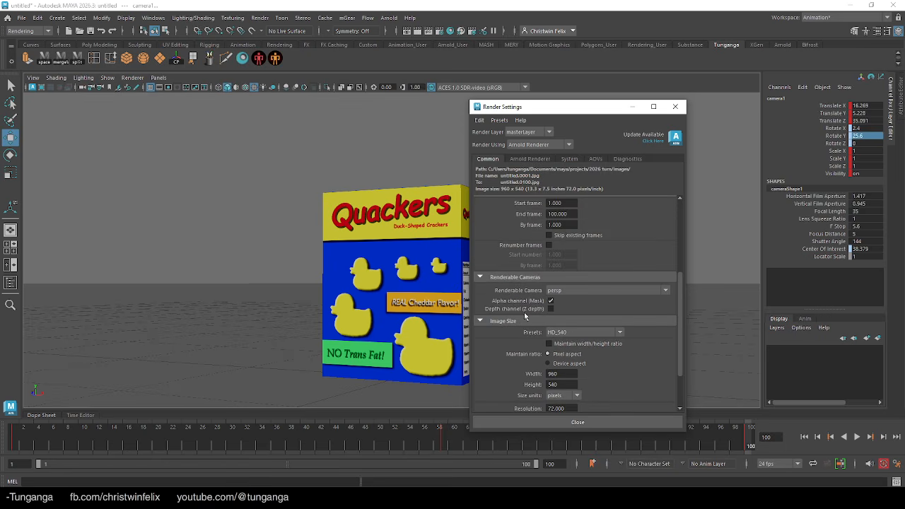
left_click(553, 292)
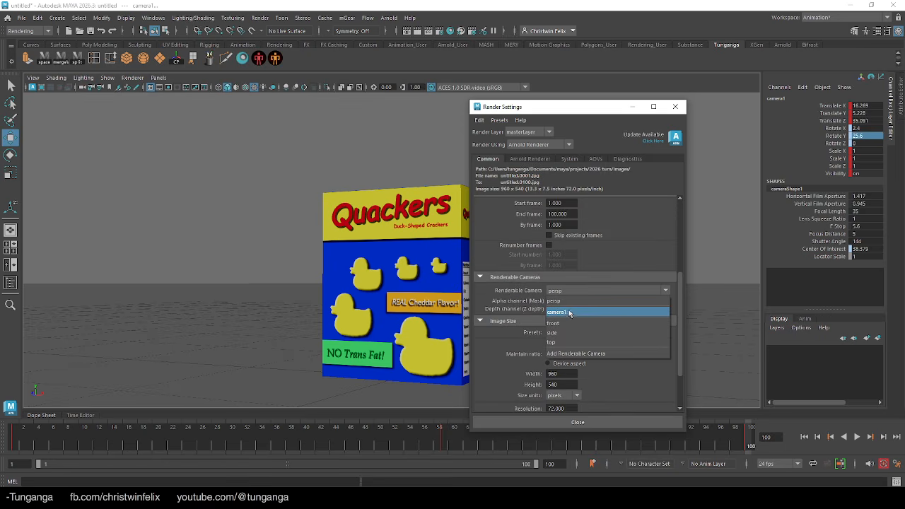
left_click(567, 314)
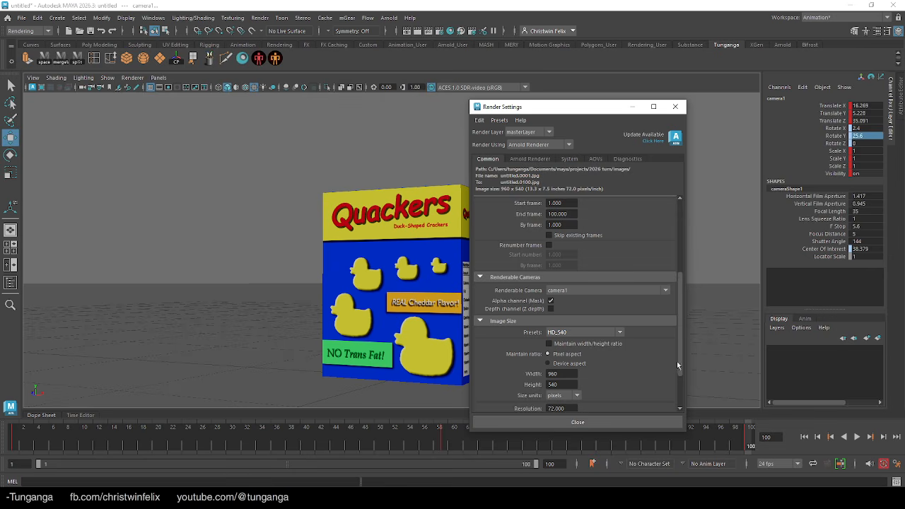
left_click_drag(679, 366, 681, 211)
left_click(675, 107)
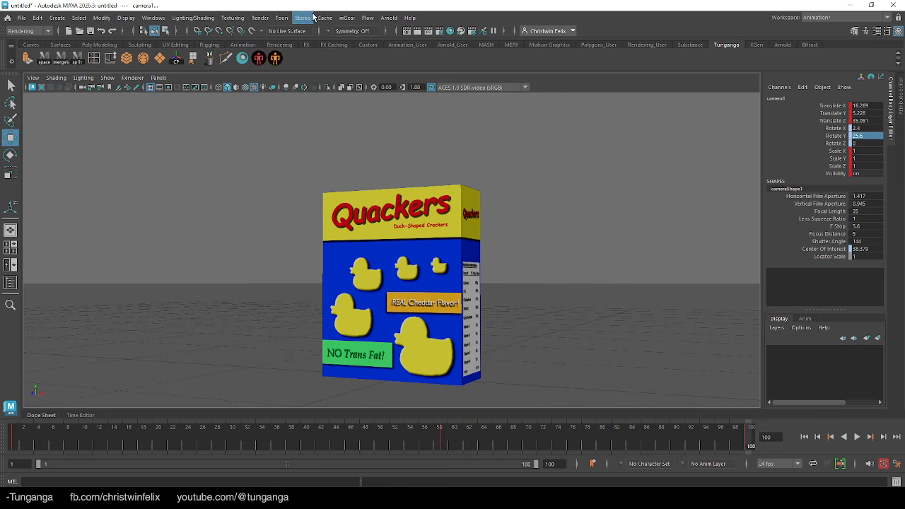
- Save the scene as "sample tutorial packaging animation" in the project's scenes folder
key("ctrl+shift+s")
type("sa")
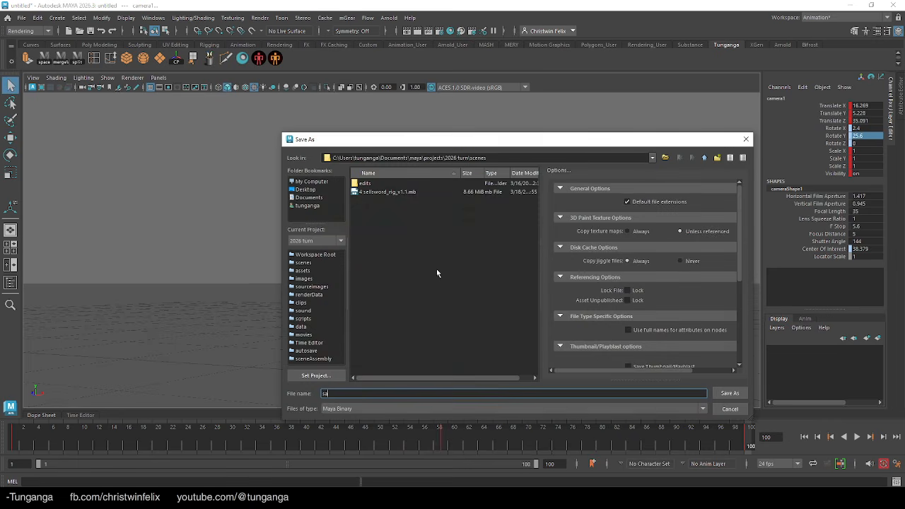
key("BackSpace")
key("BackSpace")
key("BackSpace")
key("Return")
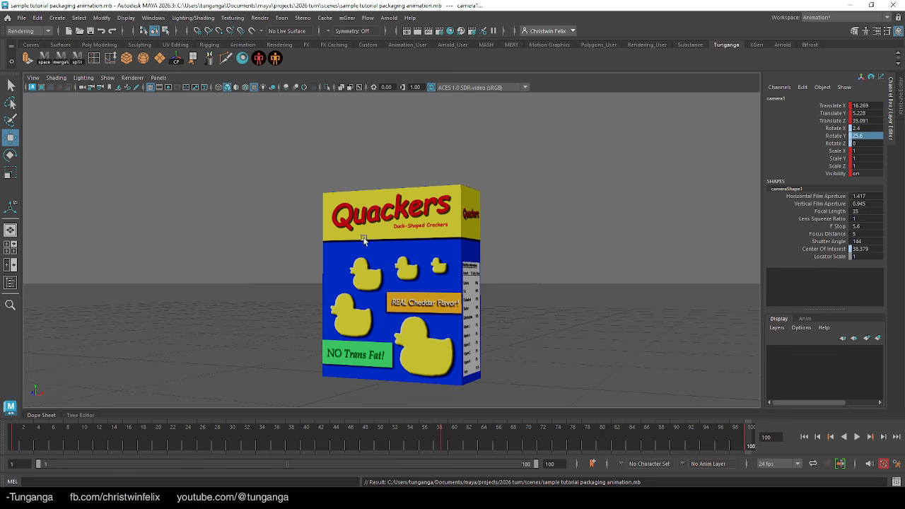
- Start a batch render of the animation and open the Script Editor
left_click(260, 18)
left_click(299, 162)
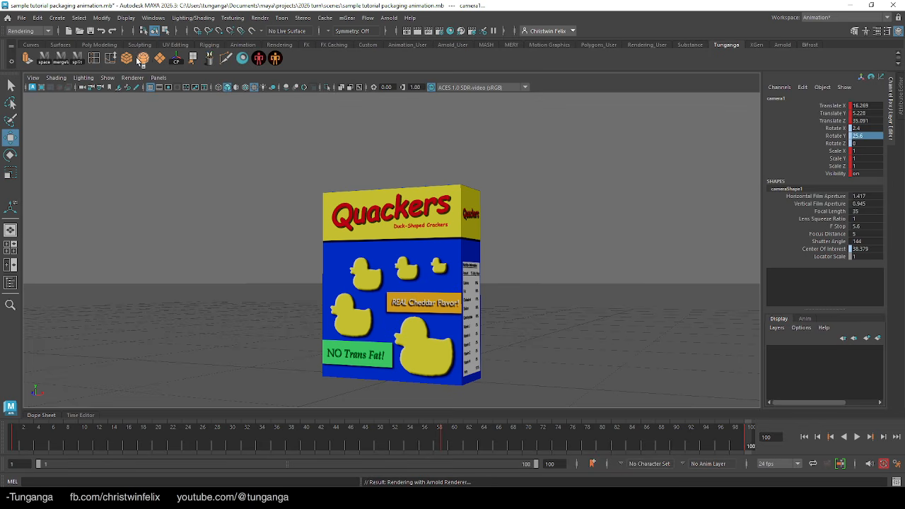
left_click(128, 18)
mouse_move(150, 18)
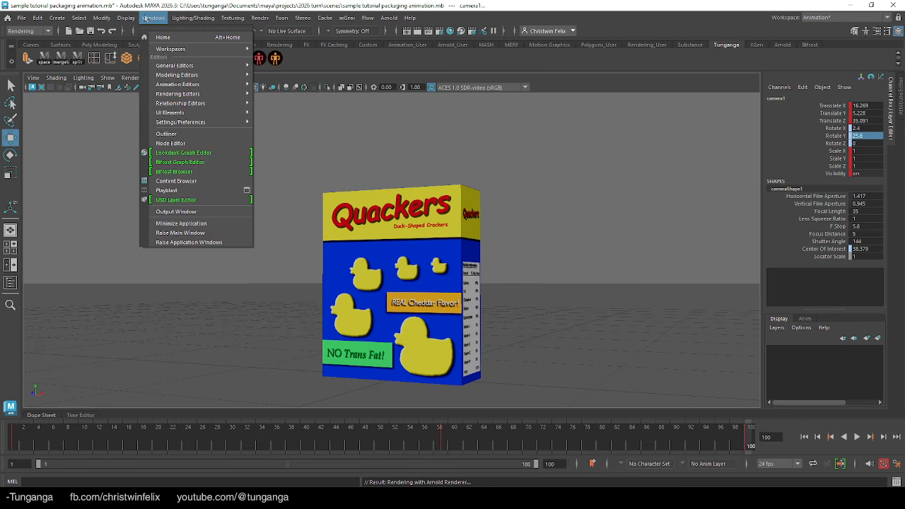
mouse_move(210, 69)
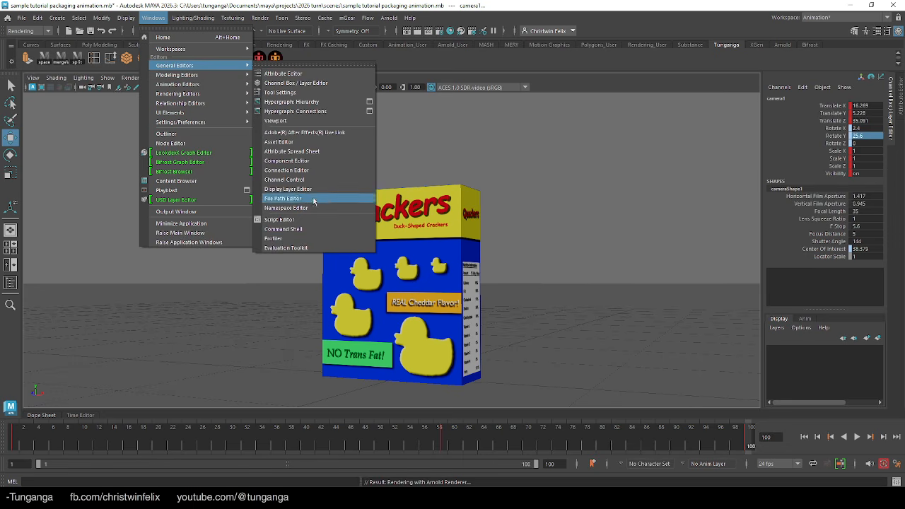
left_click(306, 224)
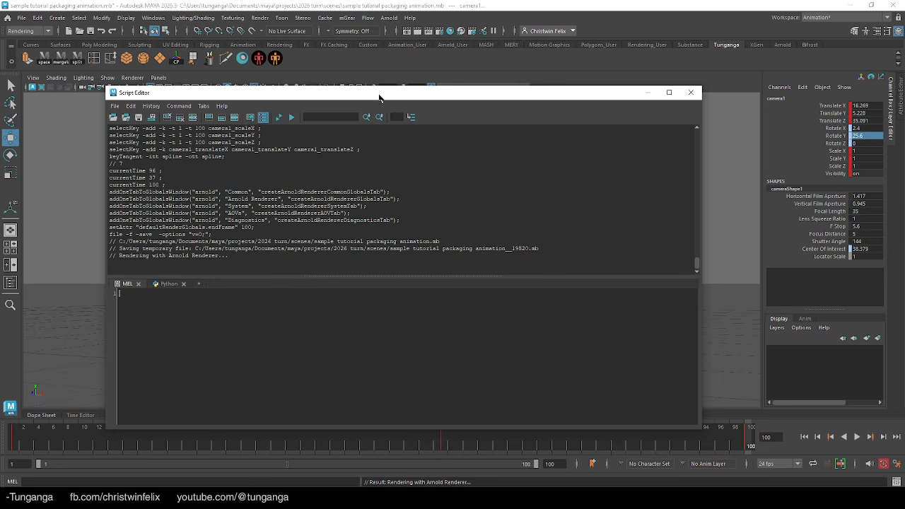
- Disable Abort On License Fail in the render settings' system licensing options and close the settings
left_click(439, 31)
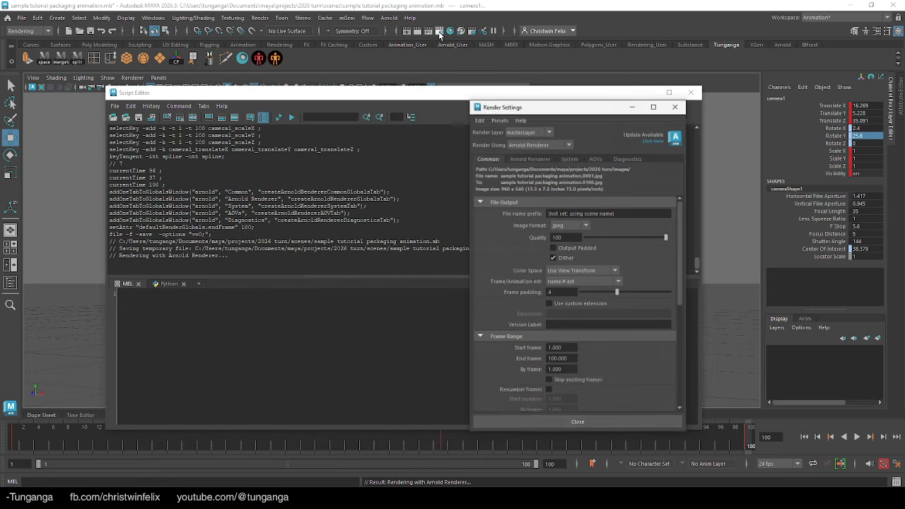
left_click(569, 159)
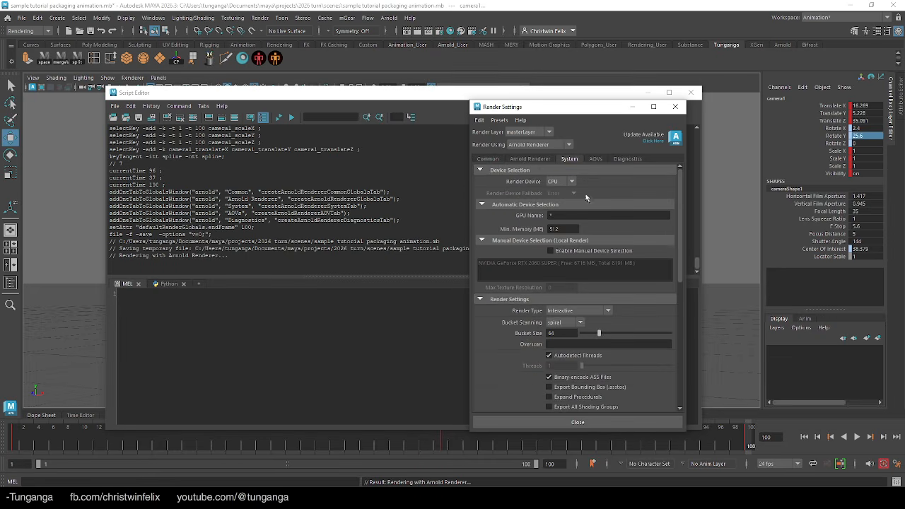
left_click_drag(681, 248, 685, 389)
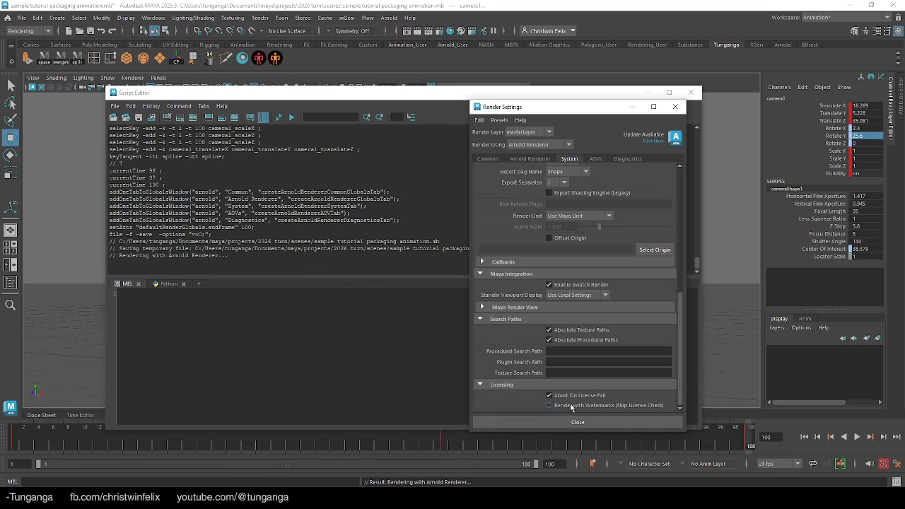
left_click(549, 396)
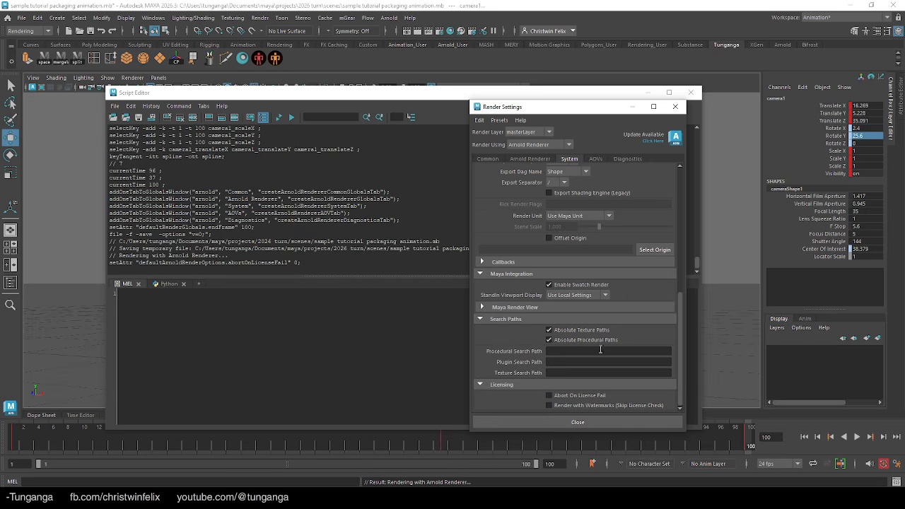
left_click(487, 161)
left_click(676, 106)
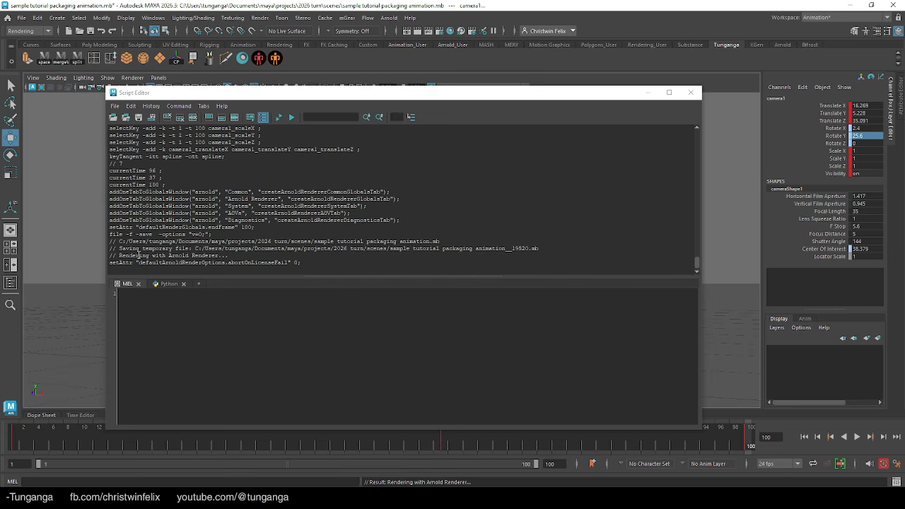
- Check the render log in the Script Editor and go to frame 1
scroll(195, 219, "down", 1)
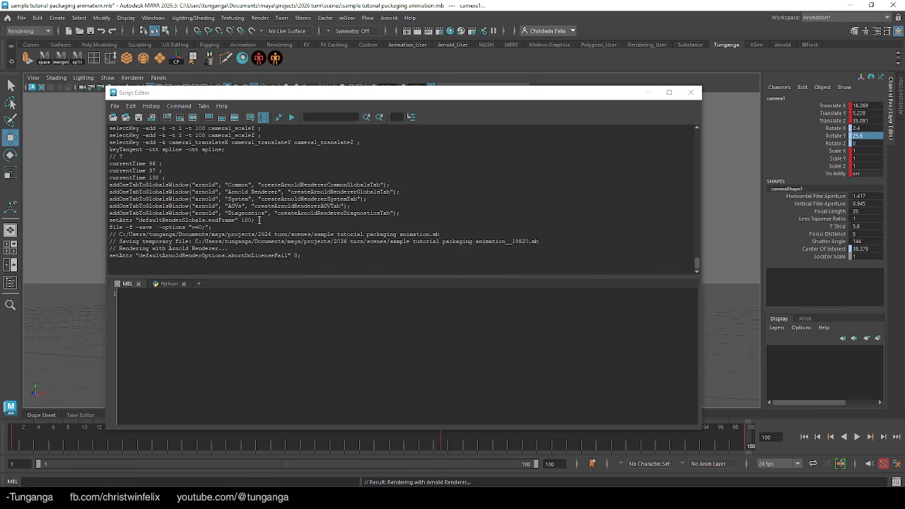
left_click(16, 445)
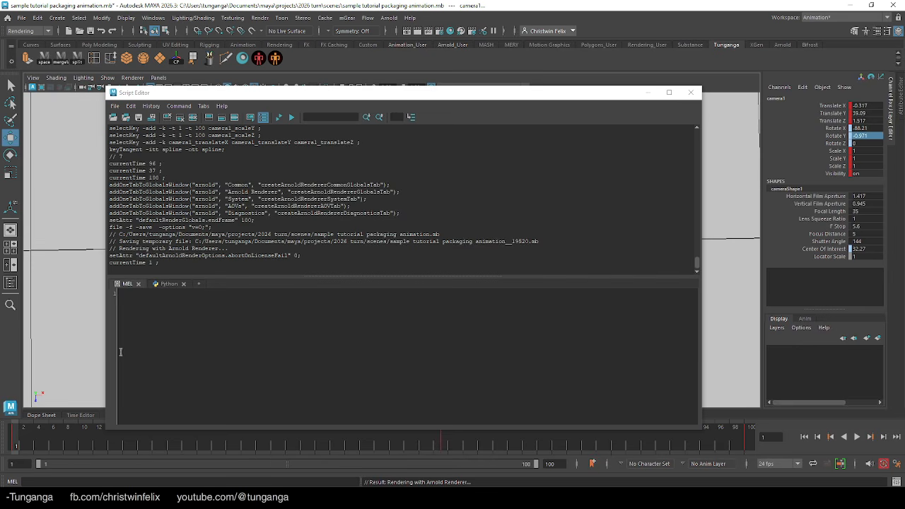
scroll(244, 218, "down", 1)
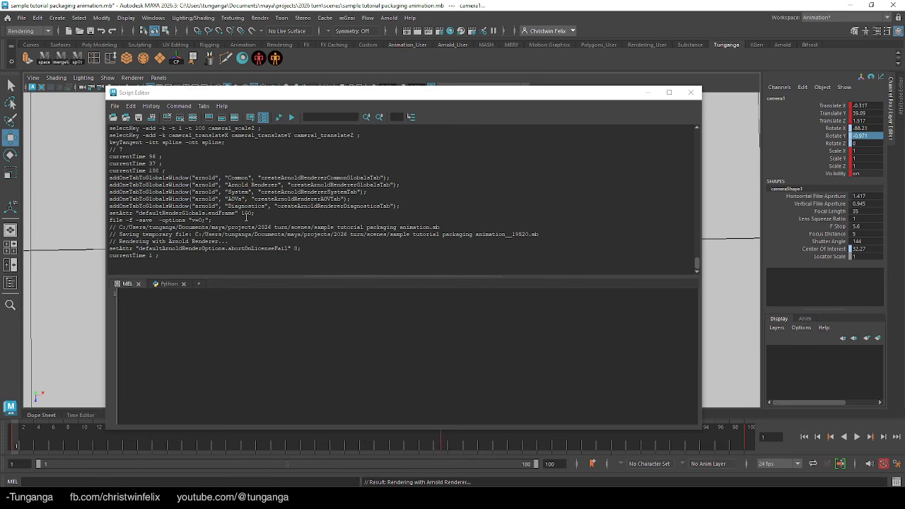